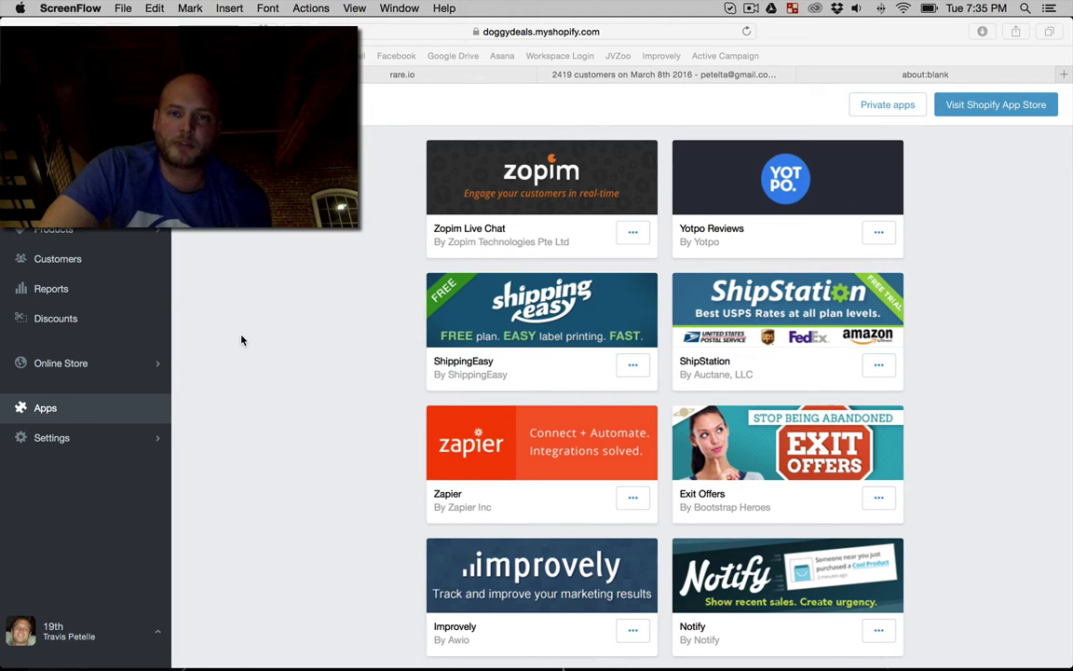
Step: Review the Predictive Email Marketing app, the Cow Buyers group's contact export option in rare.io, and the Gmail message with the export's ZIP download link
scroll(242, 340, "down", 7)
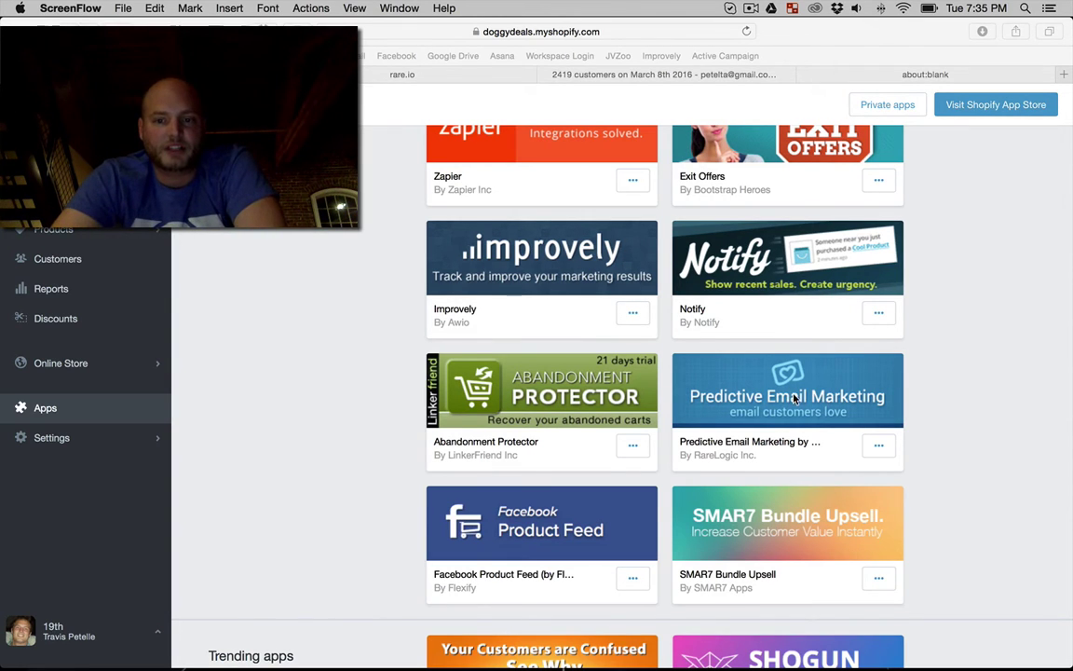
left_click(486, 77)
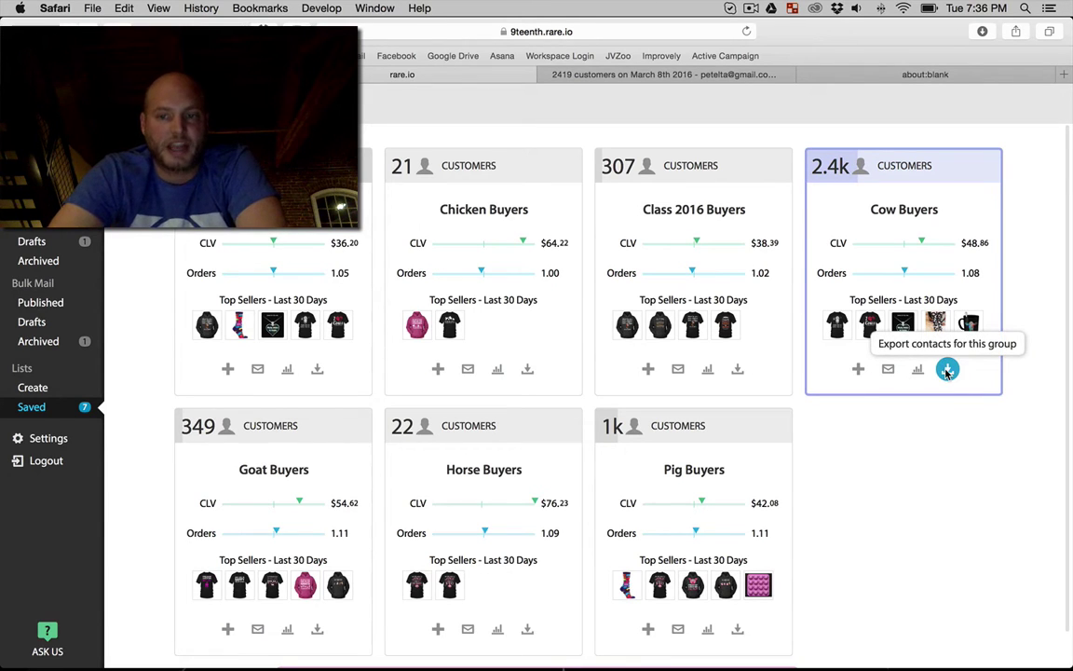
left_click(630, 74)
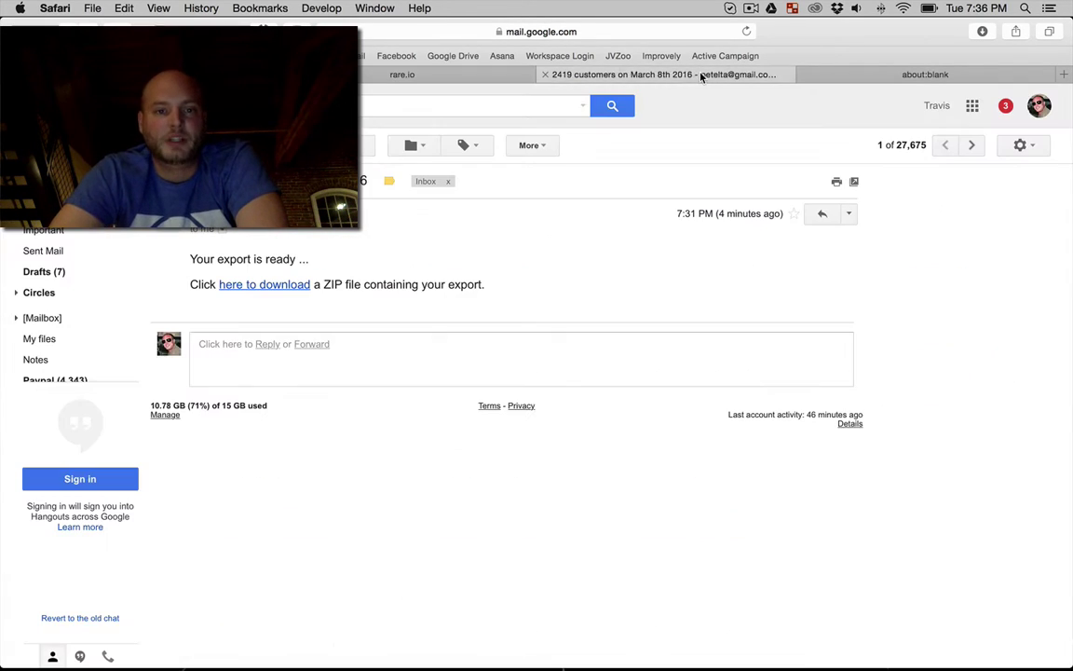
left_click(453, 75)
left_click(594, 69)
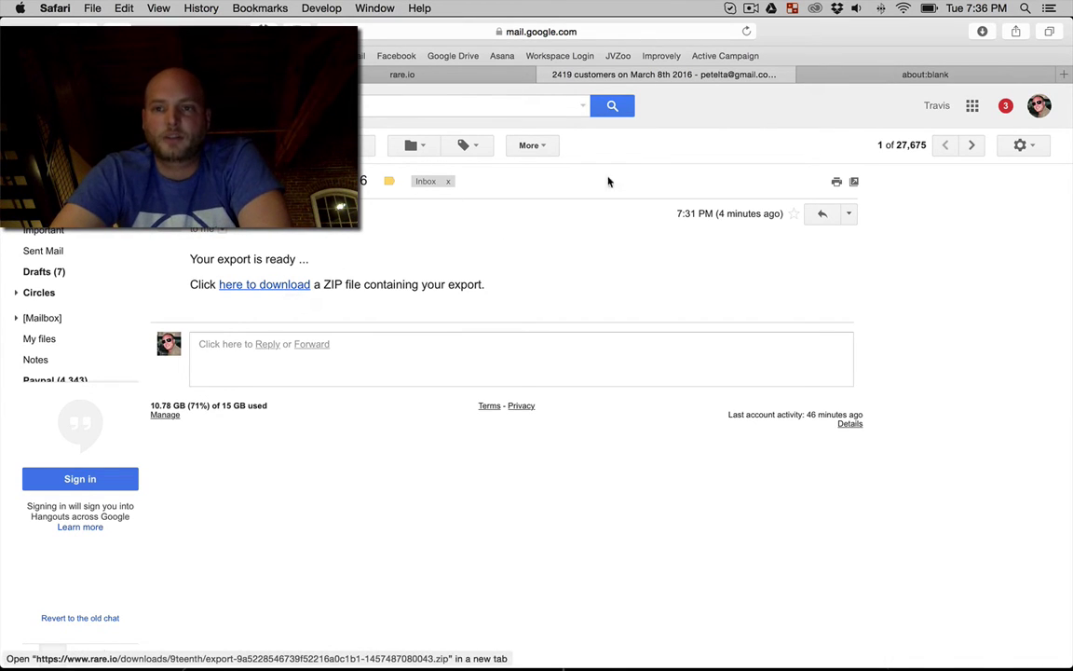
Step: Open the downloaded csv_2419_customers_on_mar_08_2016.csv as a spreadsheet and select a block of customer e-mail addresses in the first column
mouse_move(353, 655)
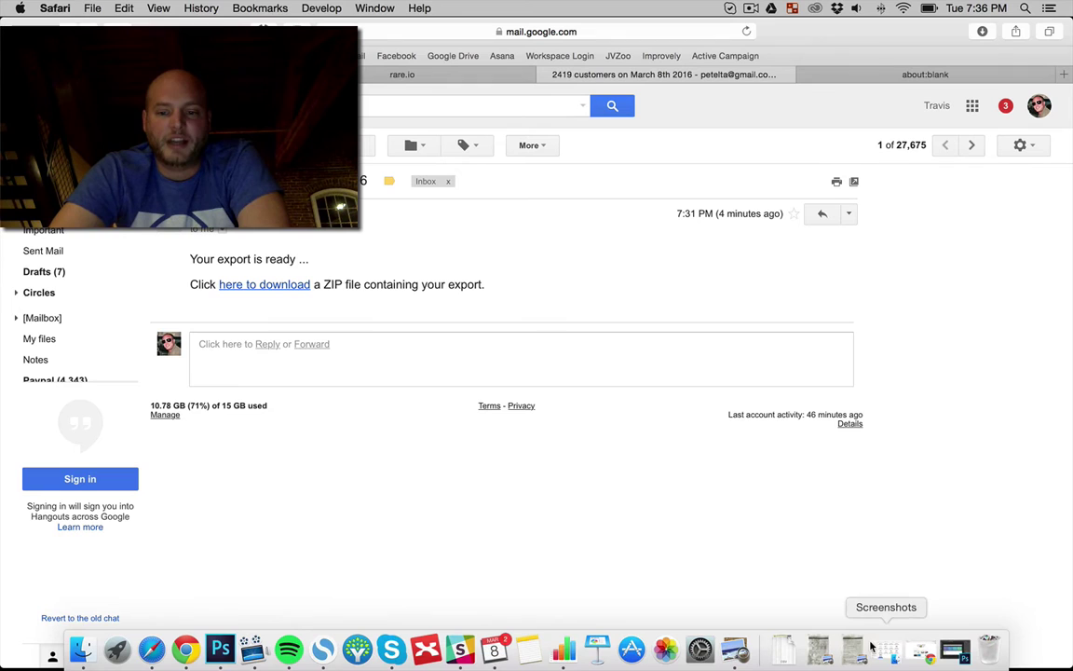
left_click(784, 650)
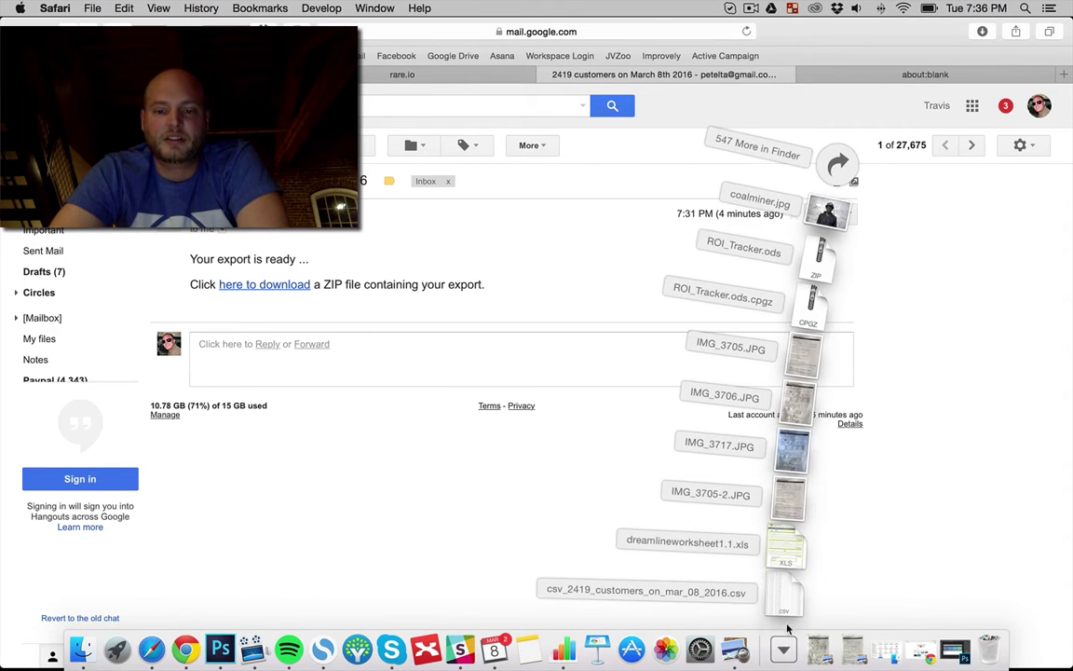
left_click(782, 595)
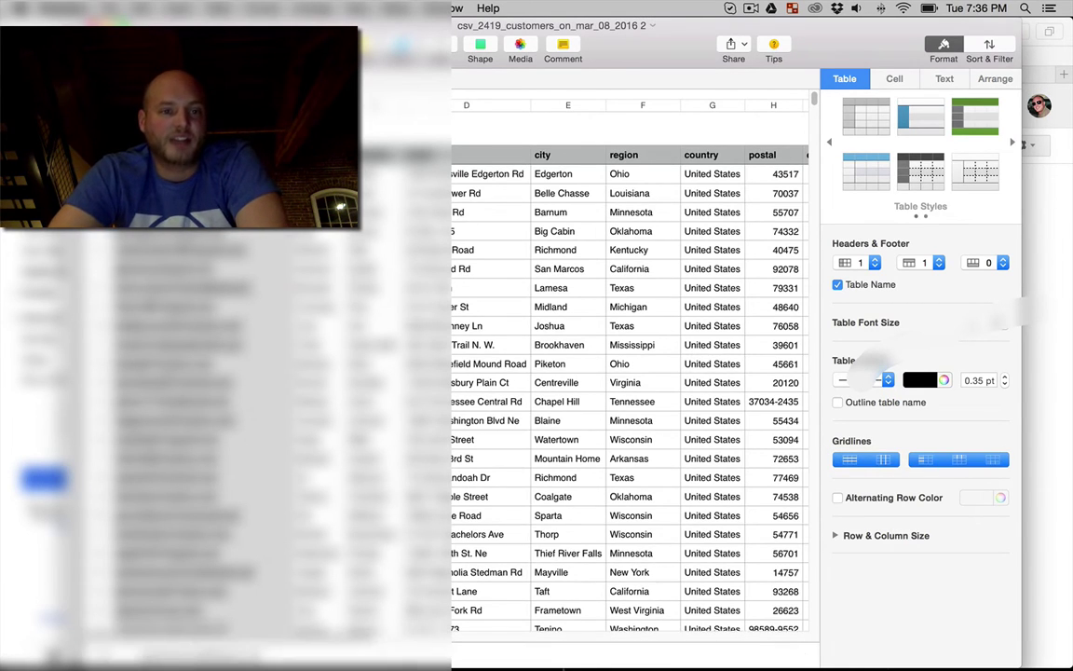
left_click_drag(196, 211, 221, 483)
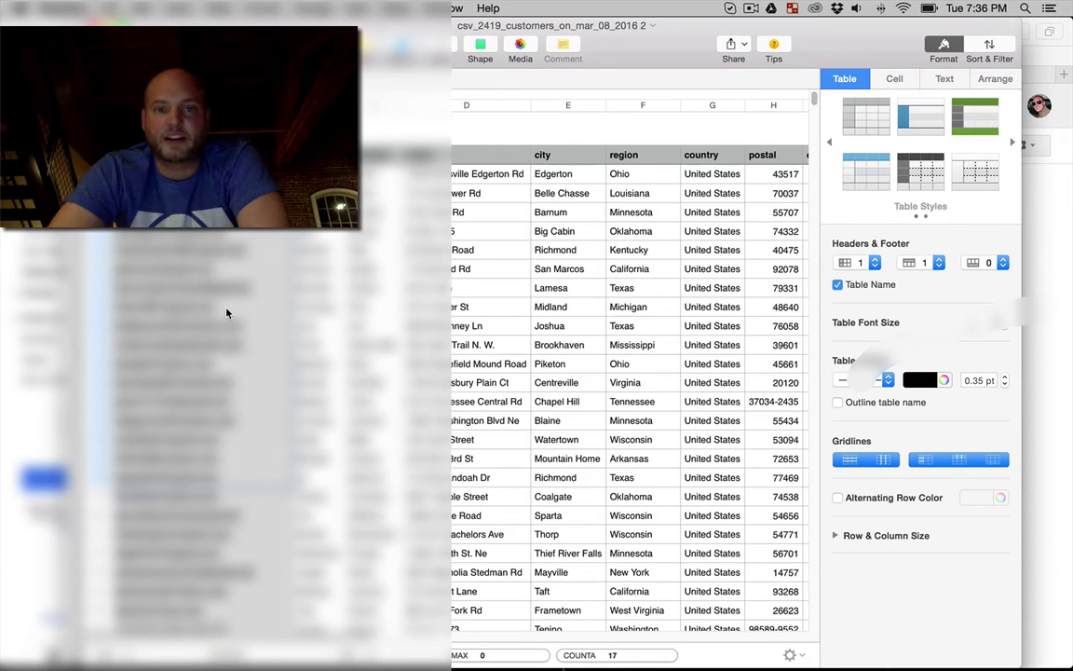
Step: Switch to Chrome and open the Audiences page of the MB3 Empire Advertising ad account in Facebook Ads Manager
left_click(187, 658)
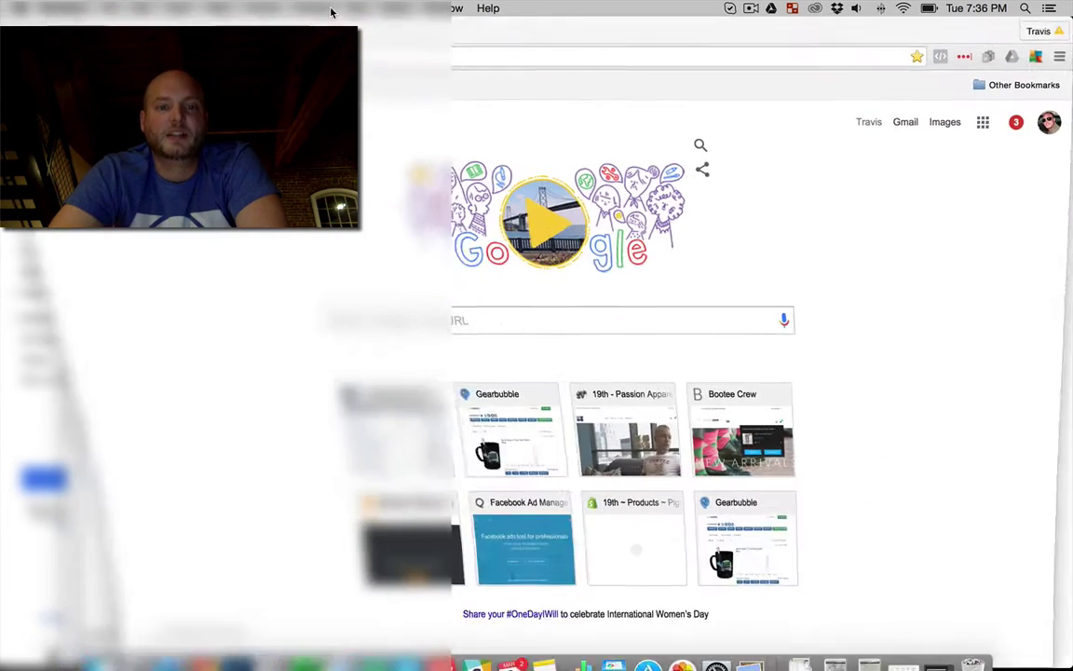
left_click(345, 425)
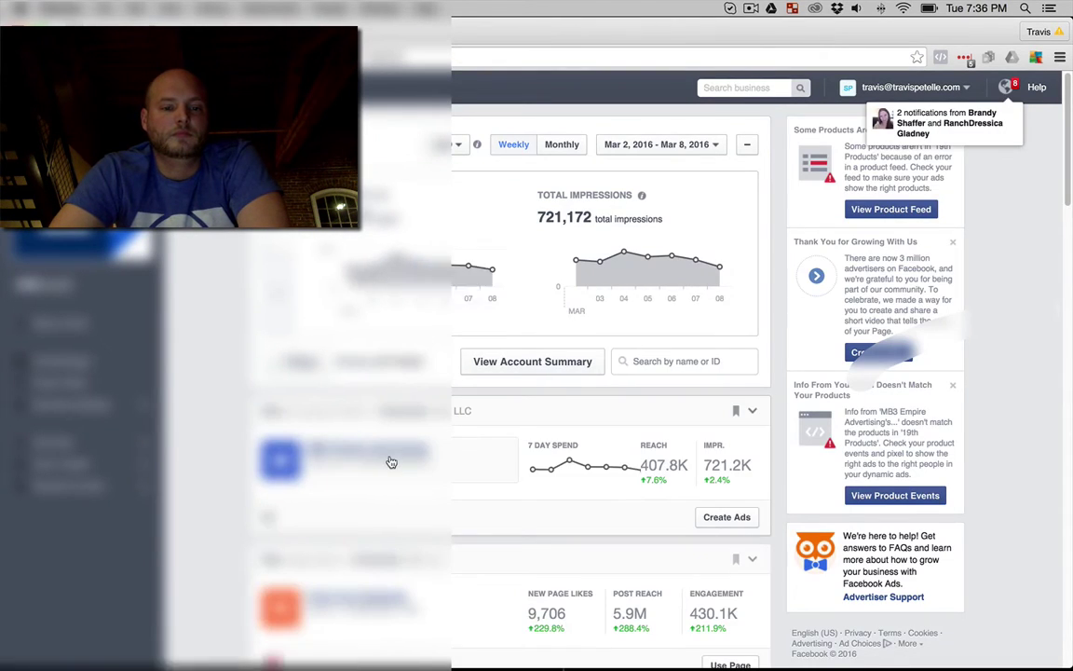
left_click(396, 456)
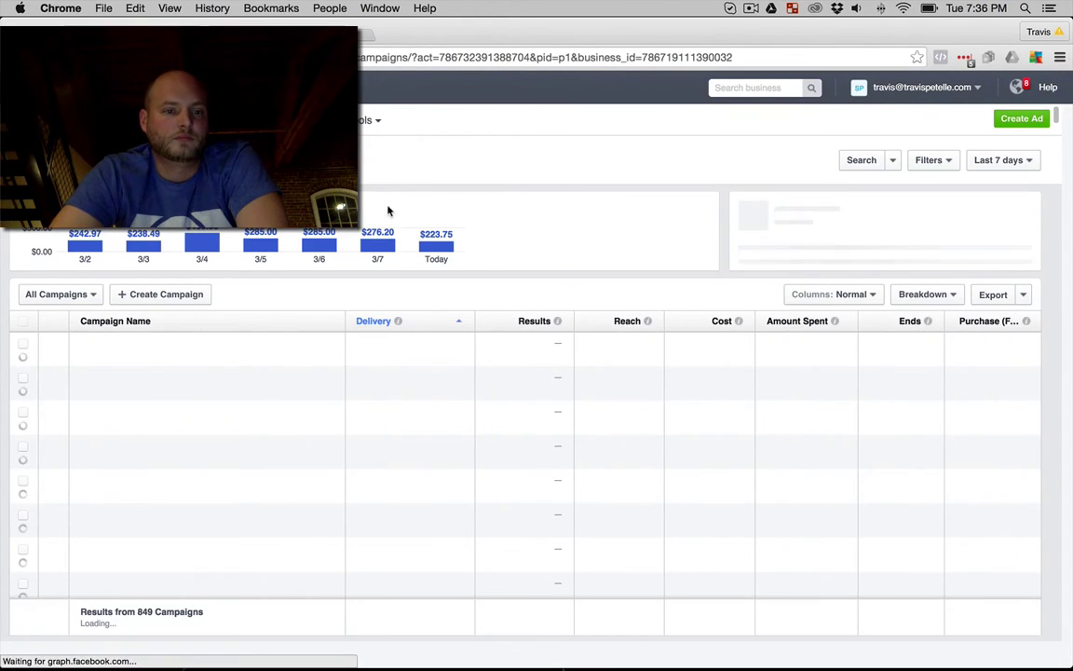
left_click(365, 121)
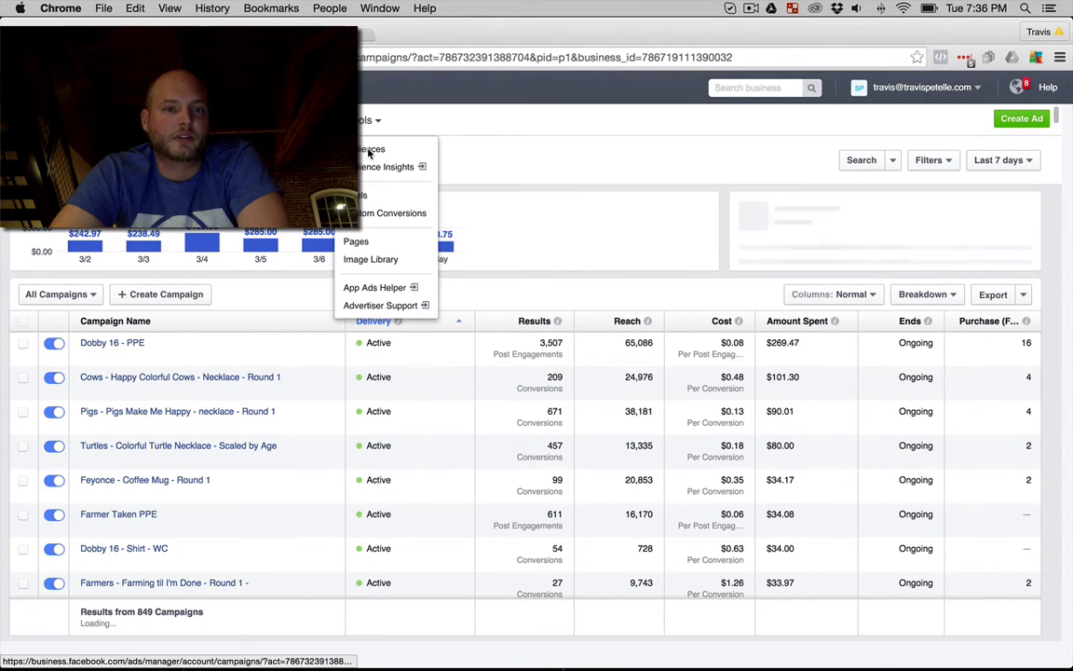
left_click(369, 151)
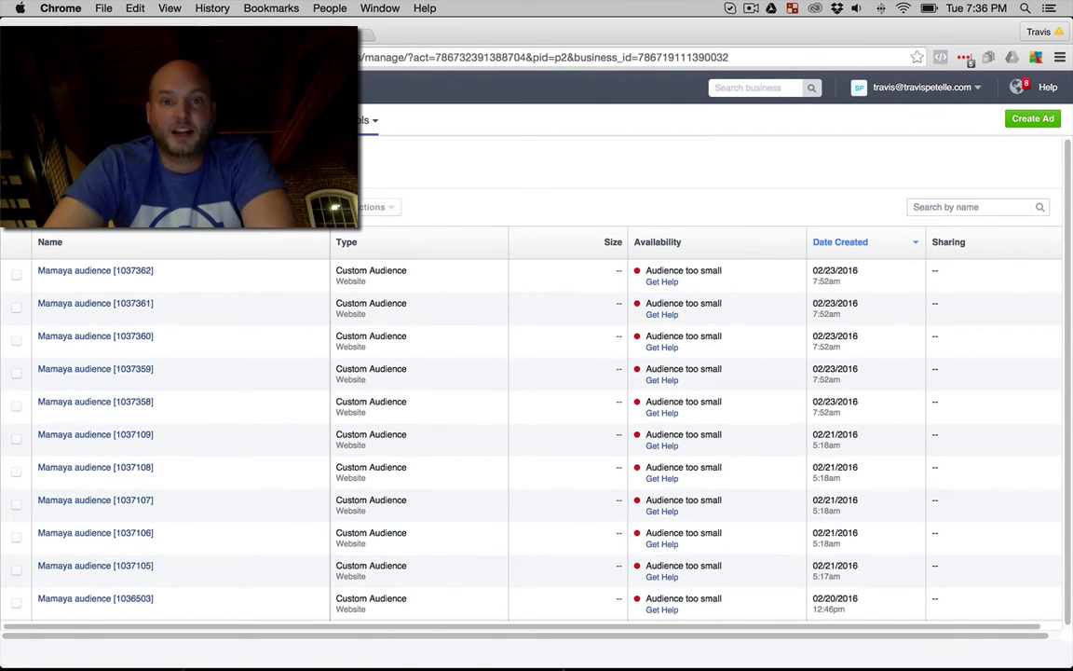
Step: Start creating a custom audience based on a customer list
left_click(92, 208)
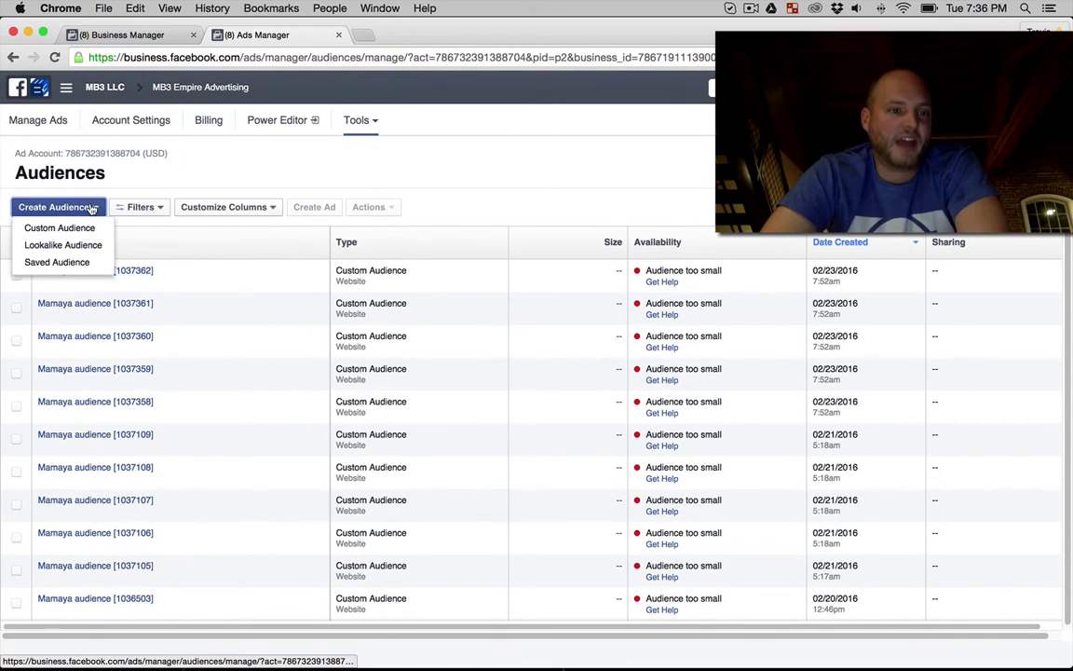
left_click(70, 229)
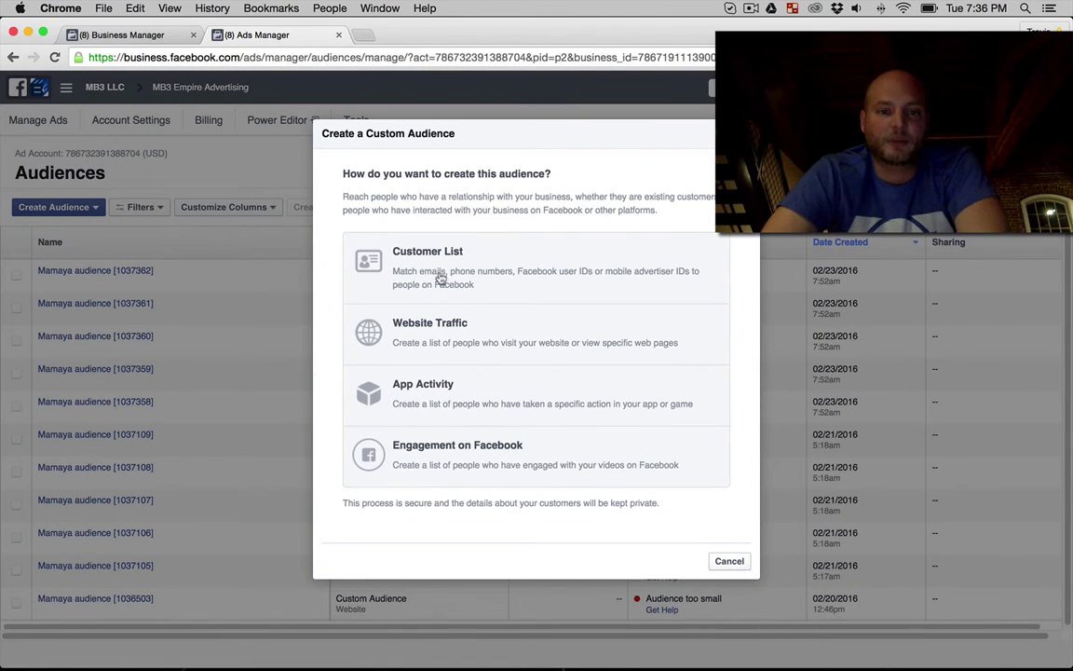
left_click(548, 279)
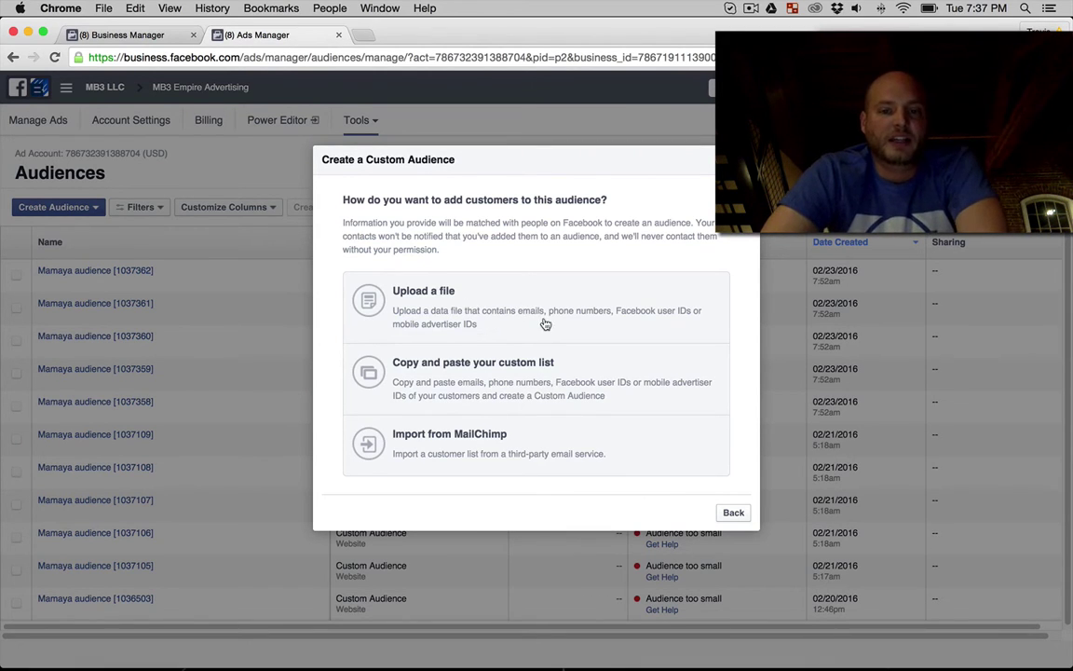
Step: Switch back to the customer spreadsheet and clear the contents of columns B to V, keeping only the e-mail column
mouse_move(511, 662)
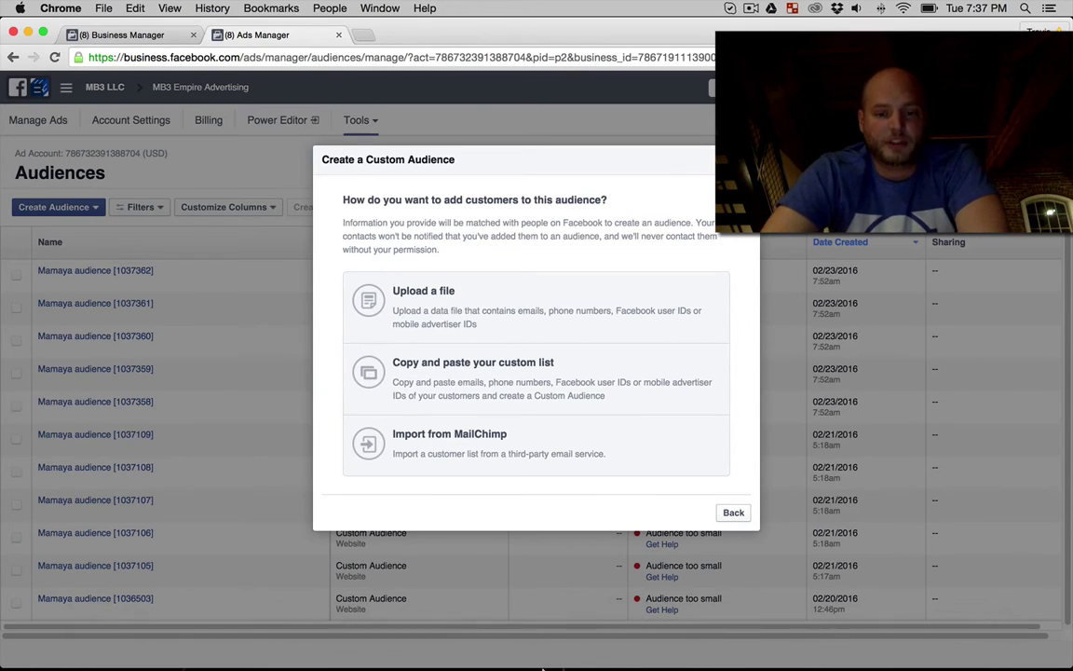
mouse_move(543, 667)
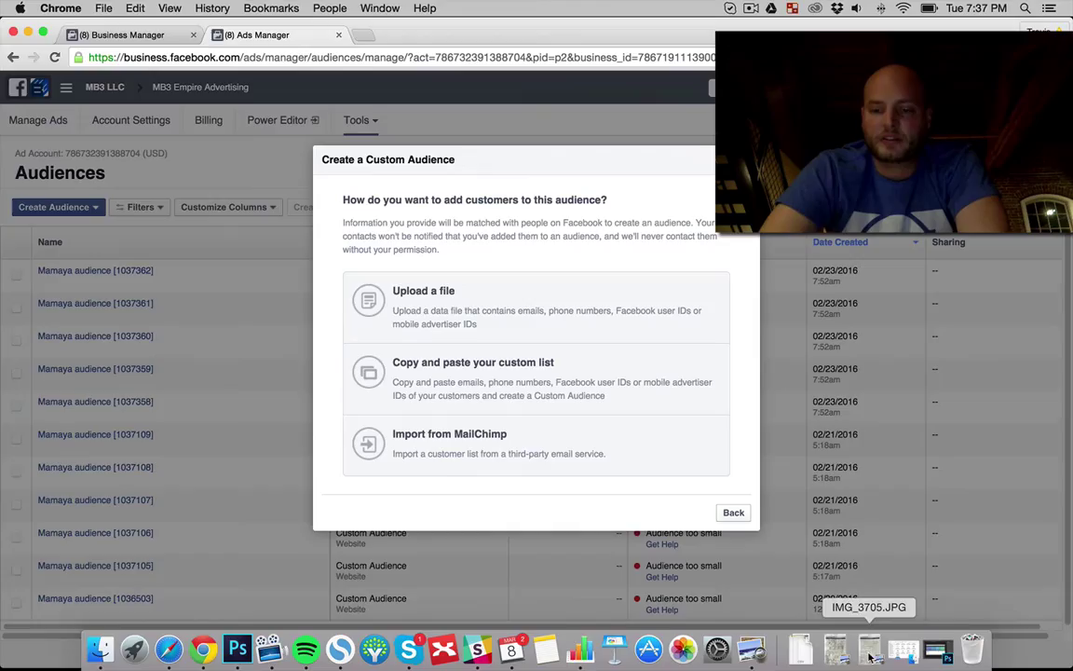
key("ctrl+Up")
left_click(844, 240)
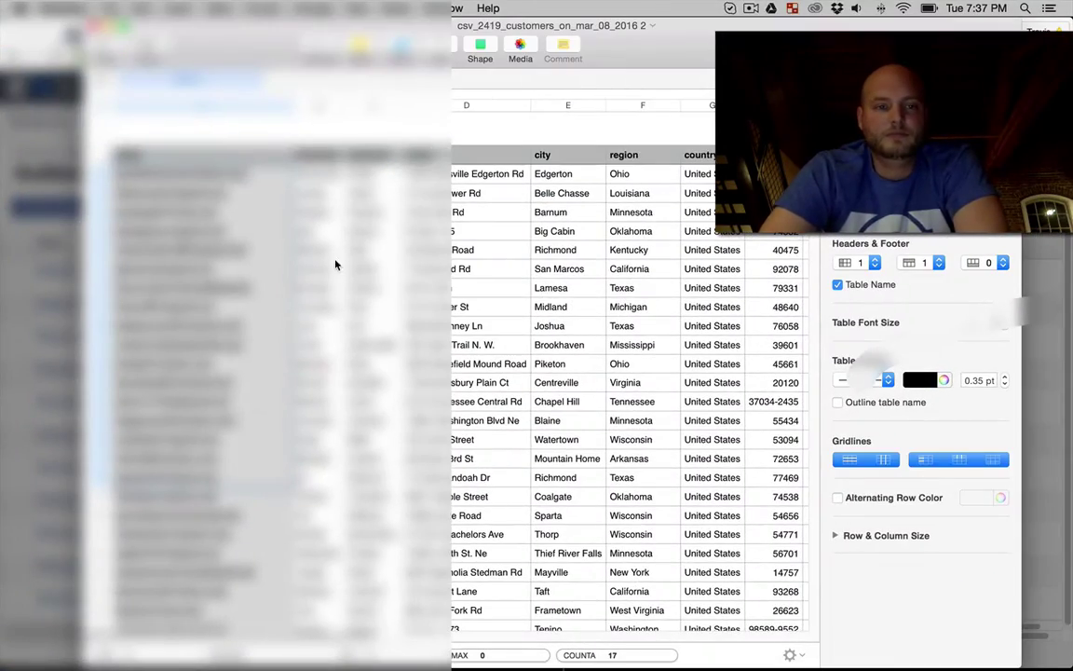
left_click_drag(326, 108, 357, 92)
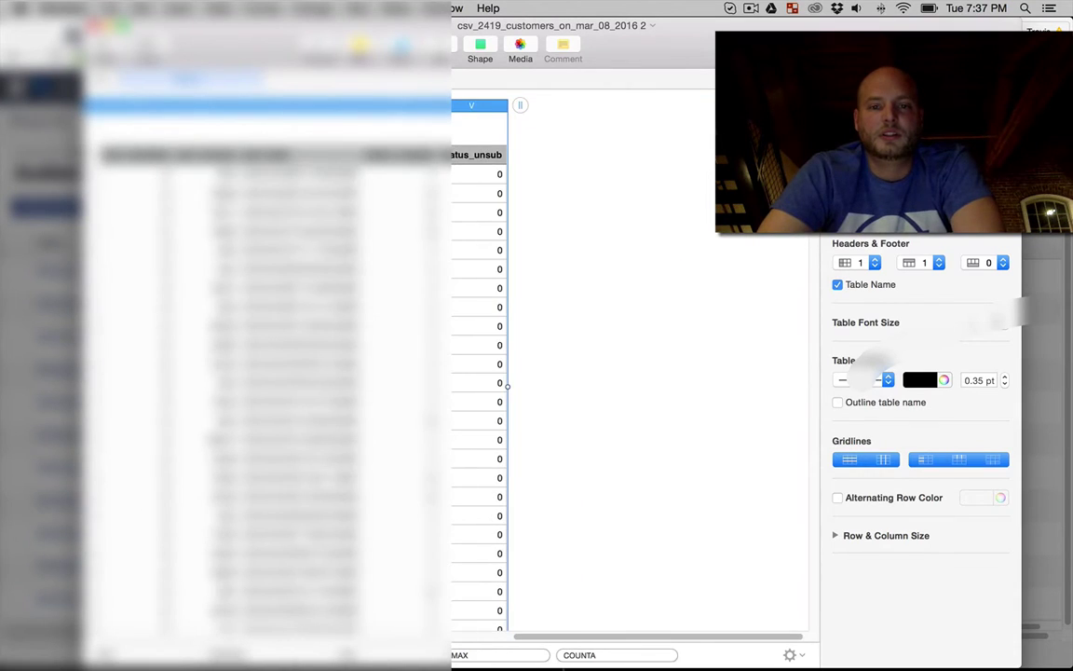
right_click(357, 92)
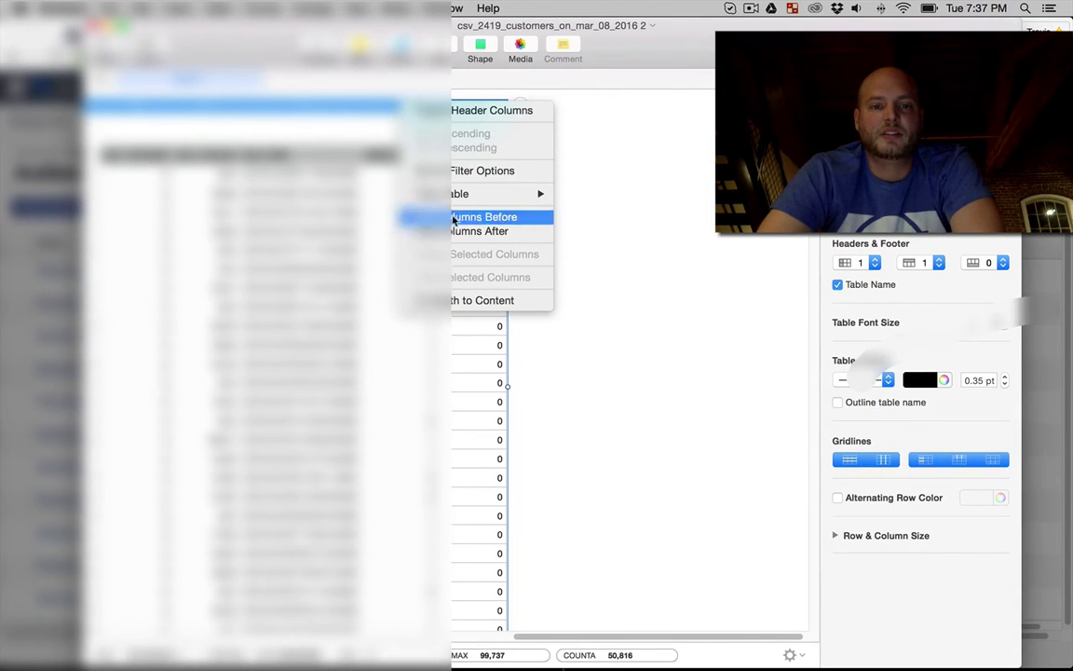
left_click(343, 108)
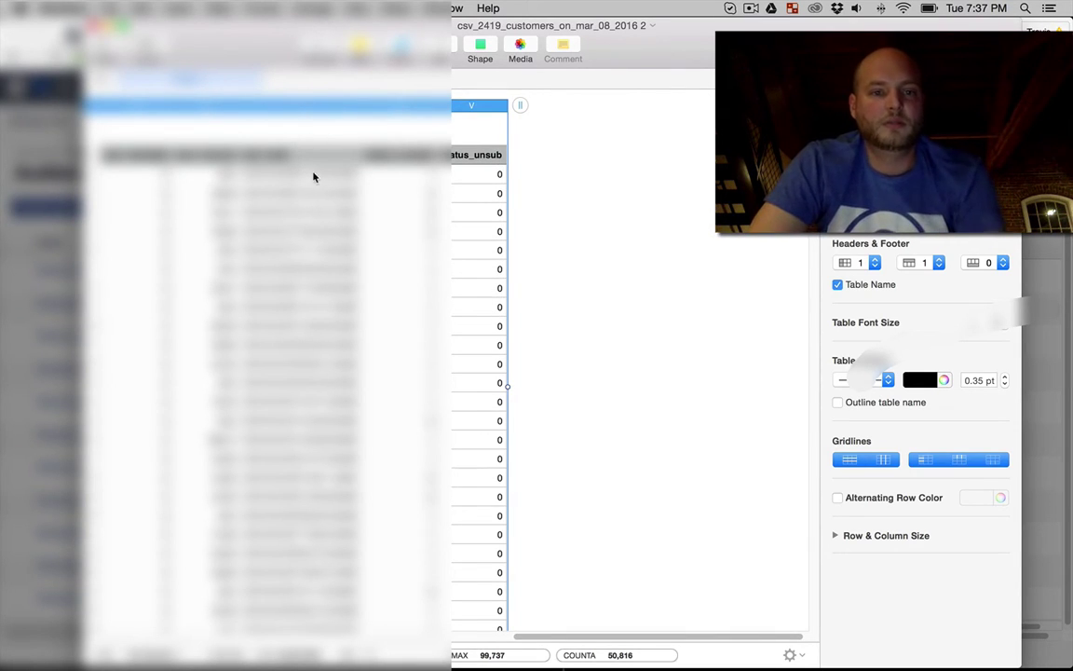
right_click(475, 200)
left_click(420, 189)
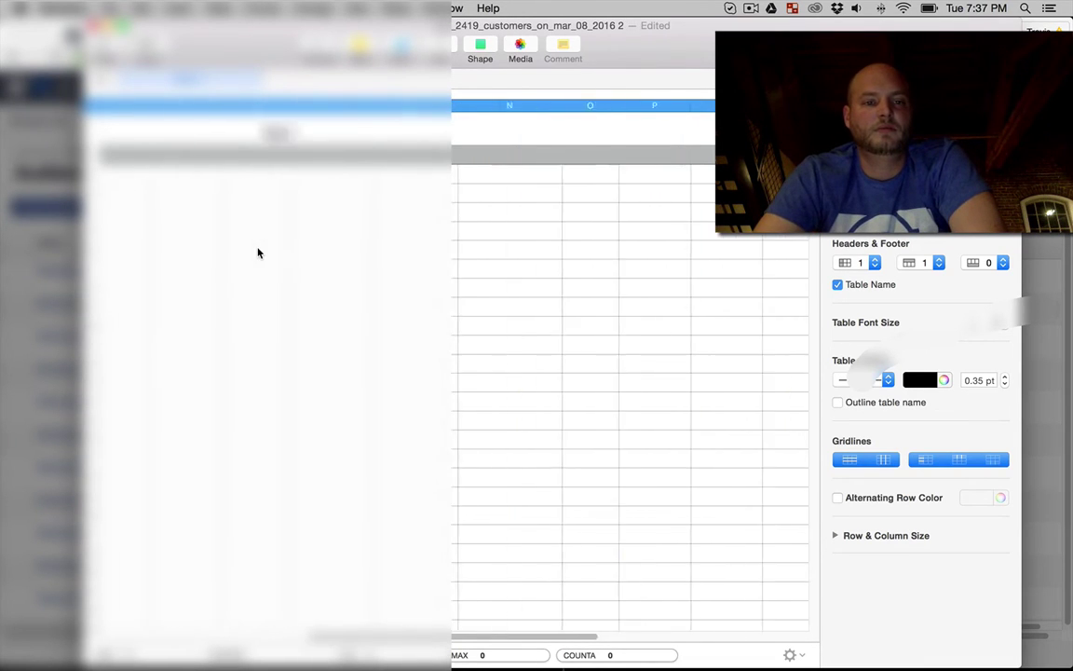
key("super+z")
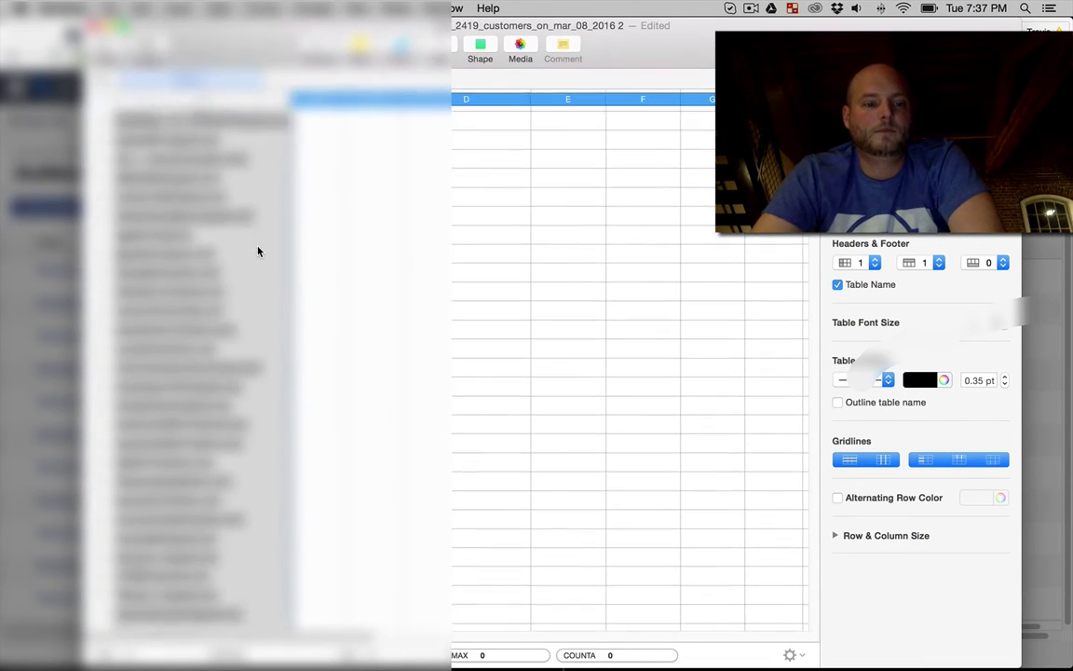
key("super+z")
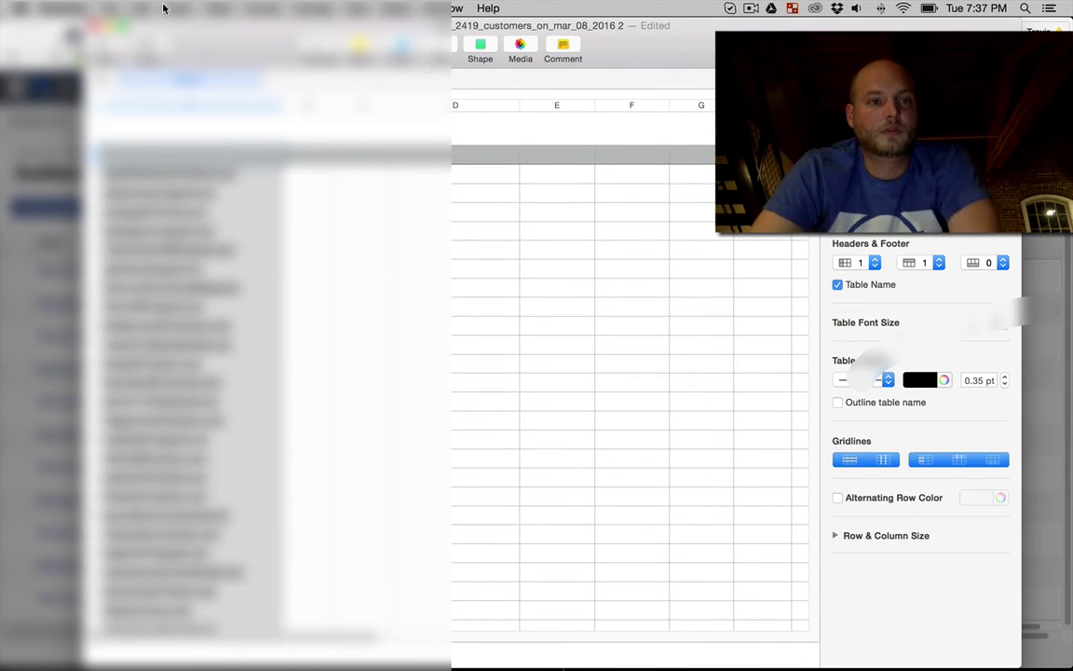
Step: Export the spreadsheet to the Desktop as a CSV file named new1
left_click(216, 180)
left_click(112, 9)
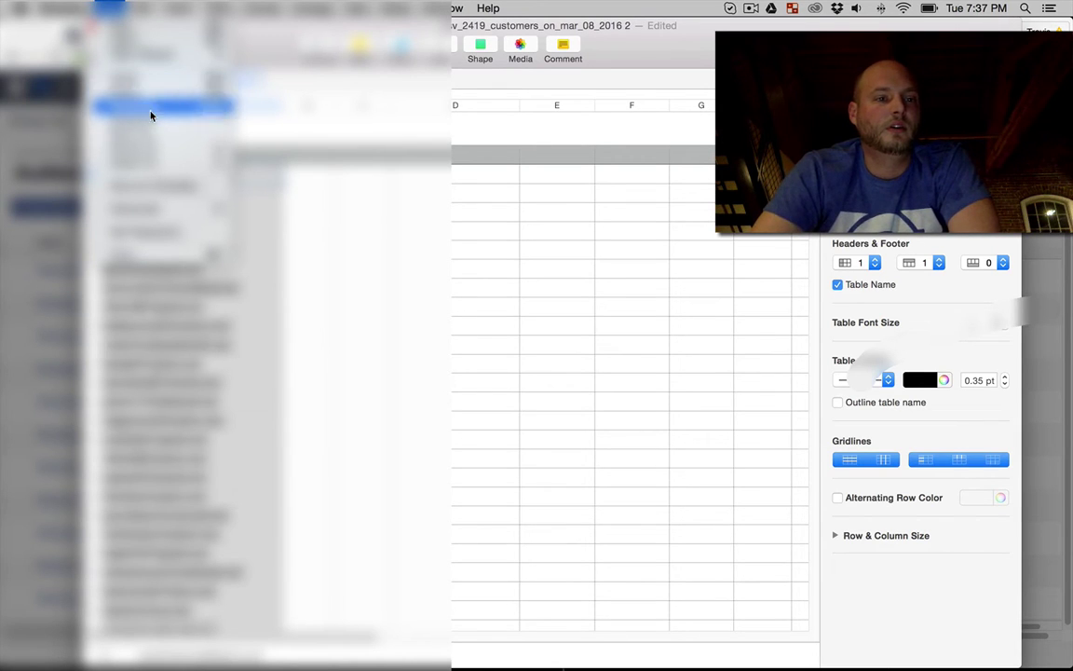
mouse_move(156, 163)
left_click(276, 195)
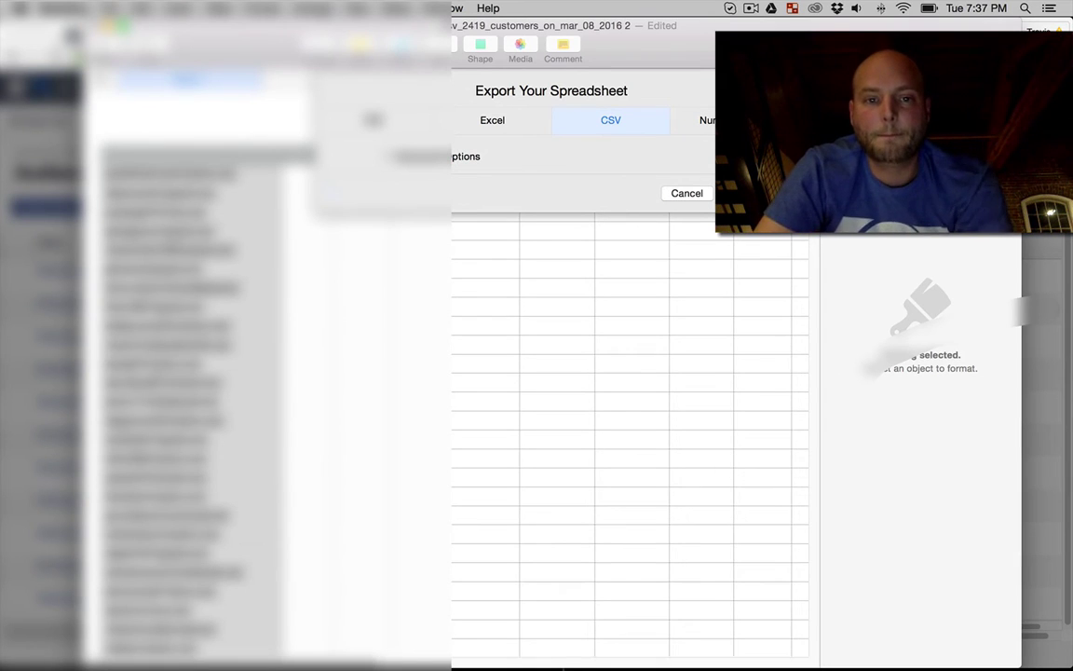
key("Return")
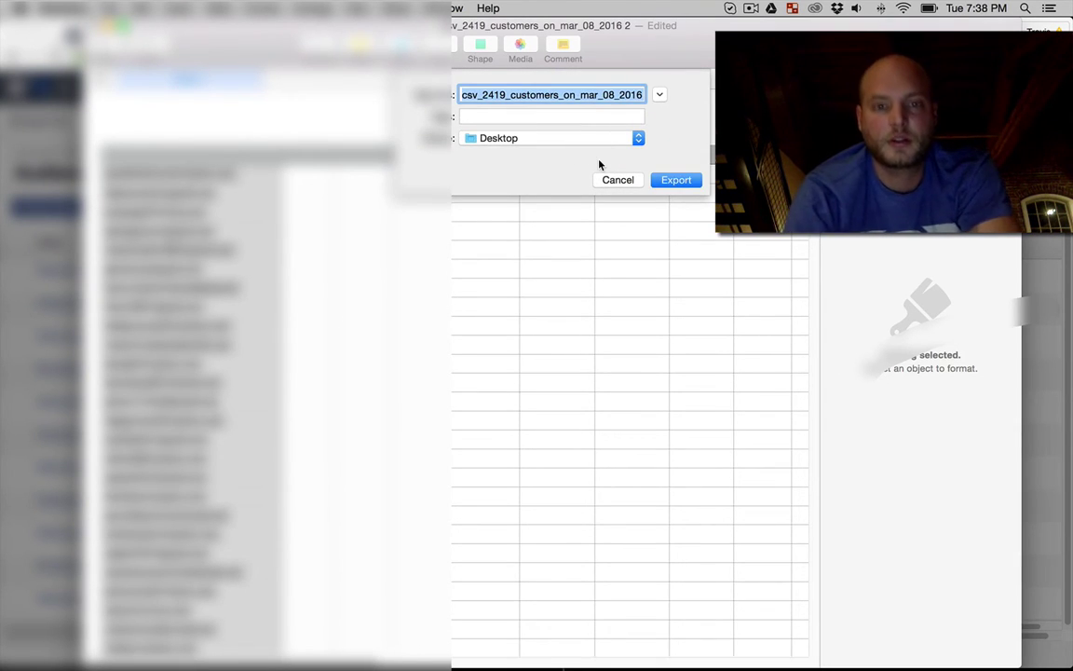
type("new1")
left_click(673, 180)
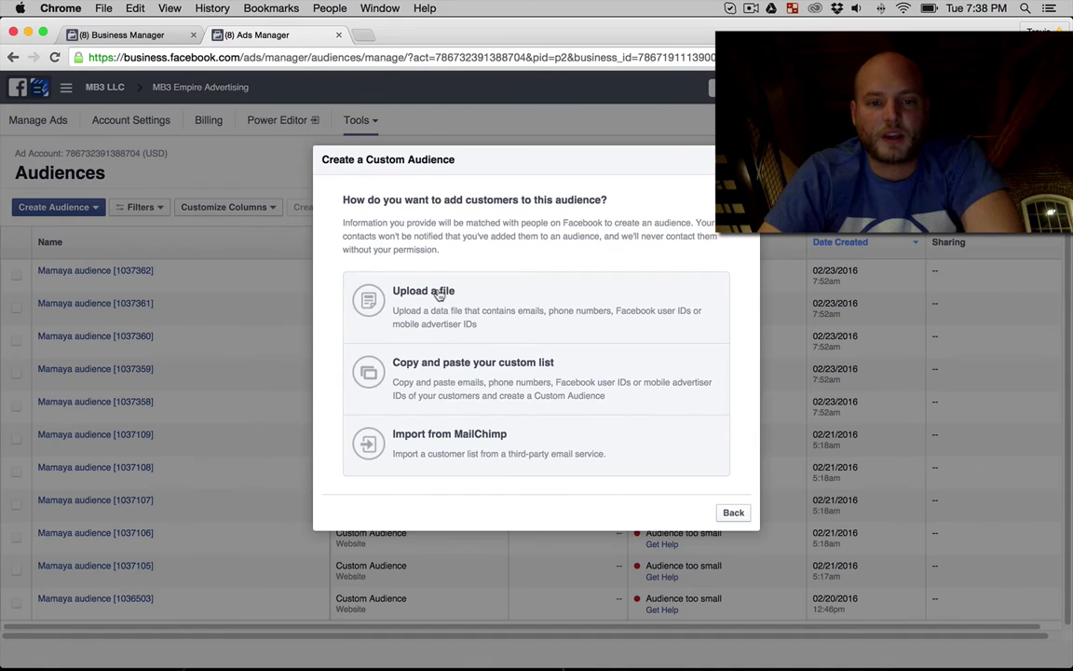
Step: Back in Ads Manager, upload new1 from the Desktop as the audience's Emails data file and view the formatting examples
left_click(447, 291)
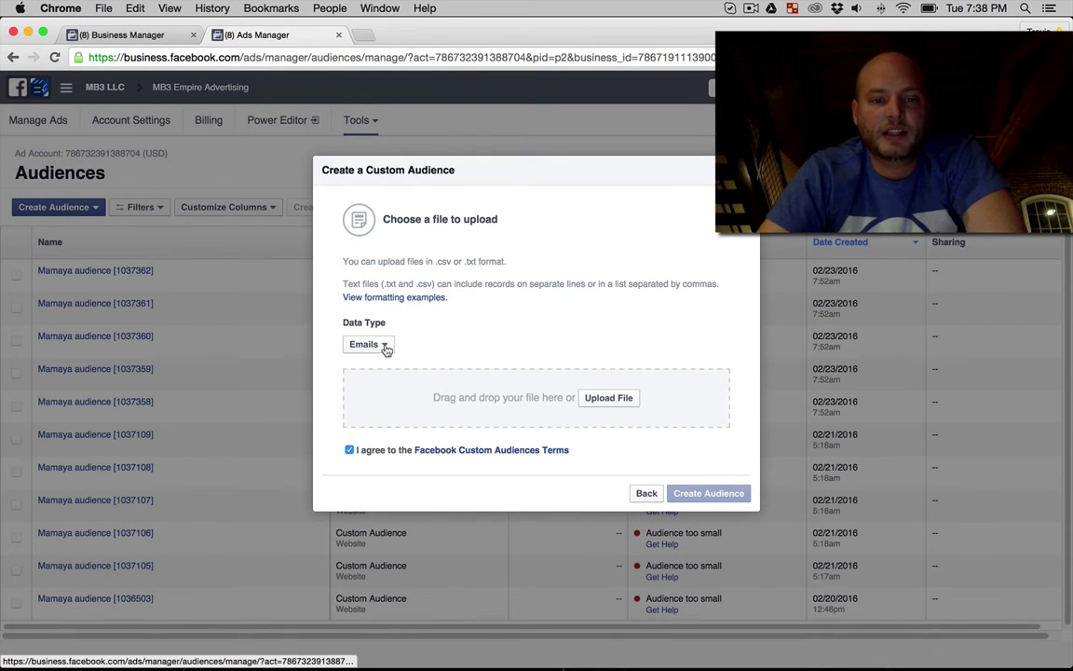
left_click(607, 399)
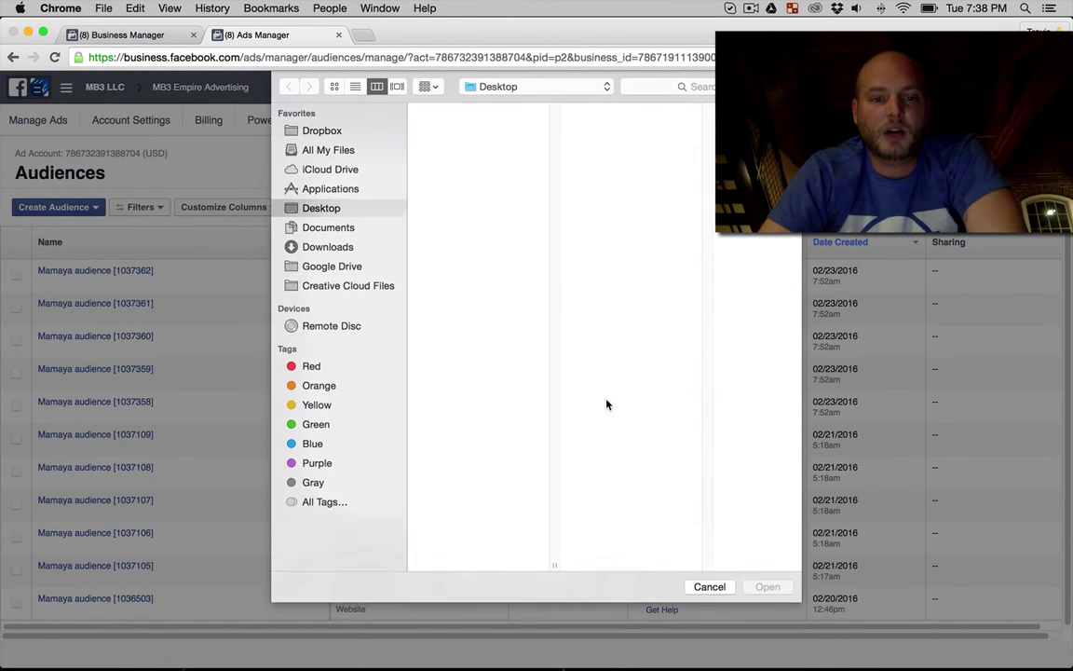
scroll(459, 214, "down", 15)
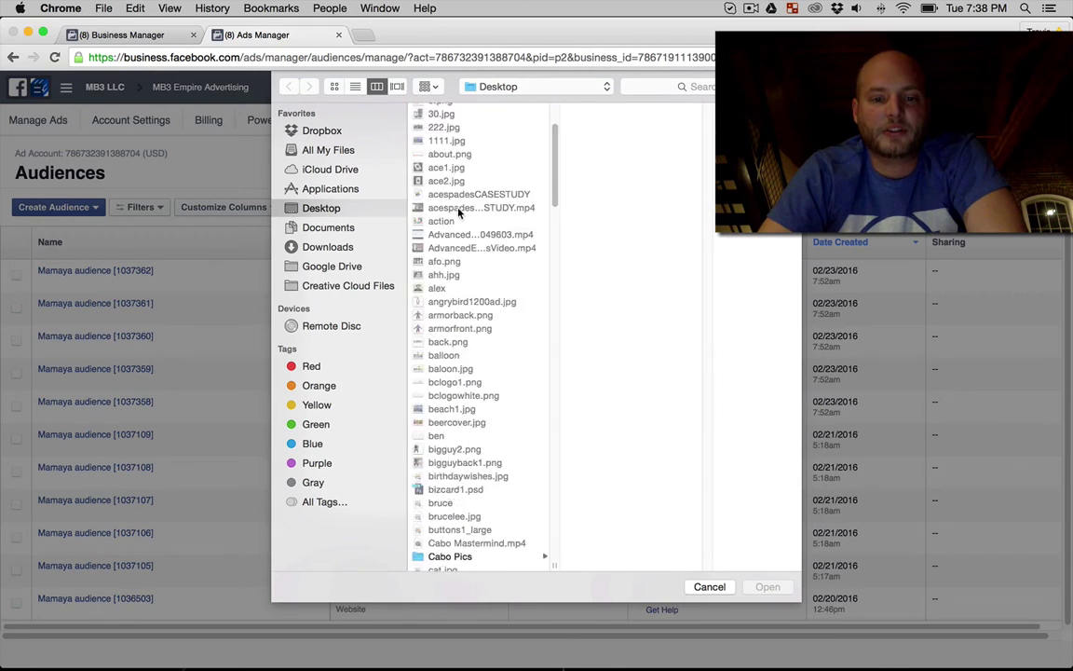
scroll(458, 213, "down", 5)
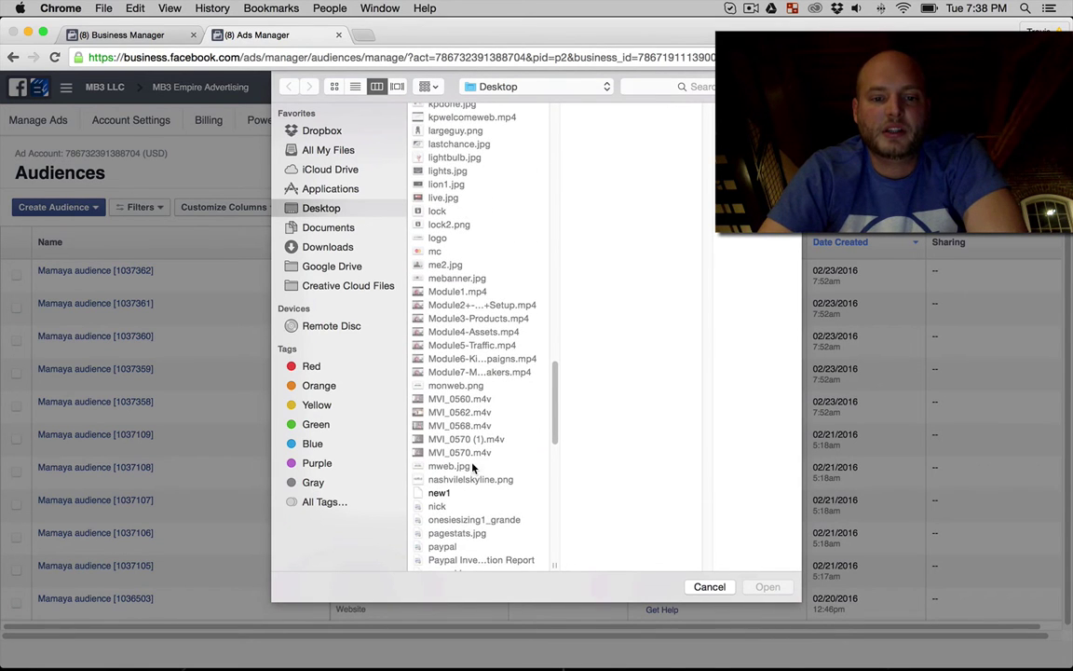
left_click(441, 492)
left_click(768, 587)
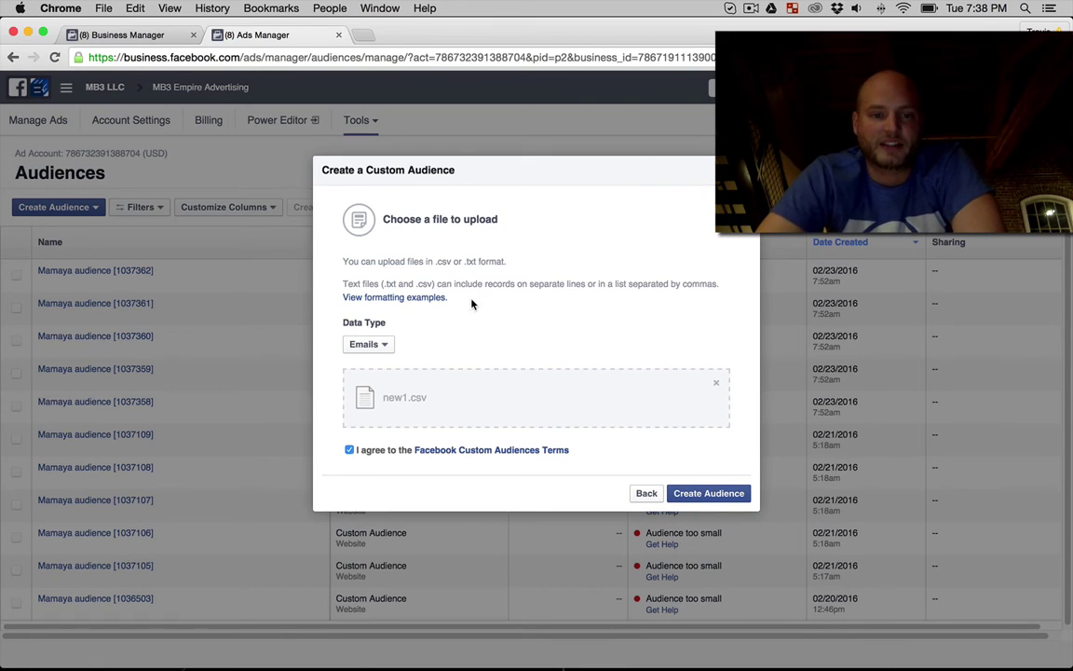
left_click(407, 302)
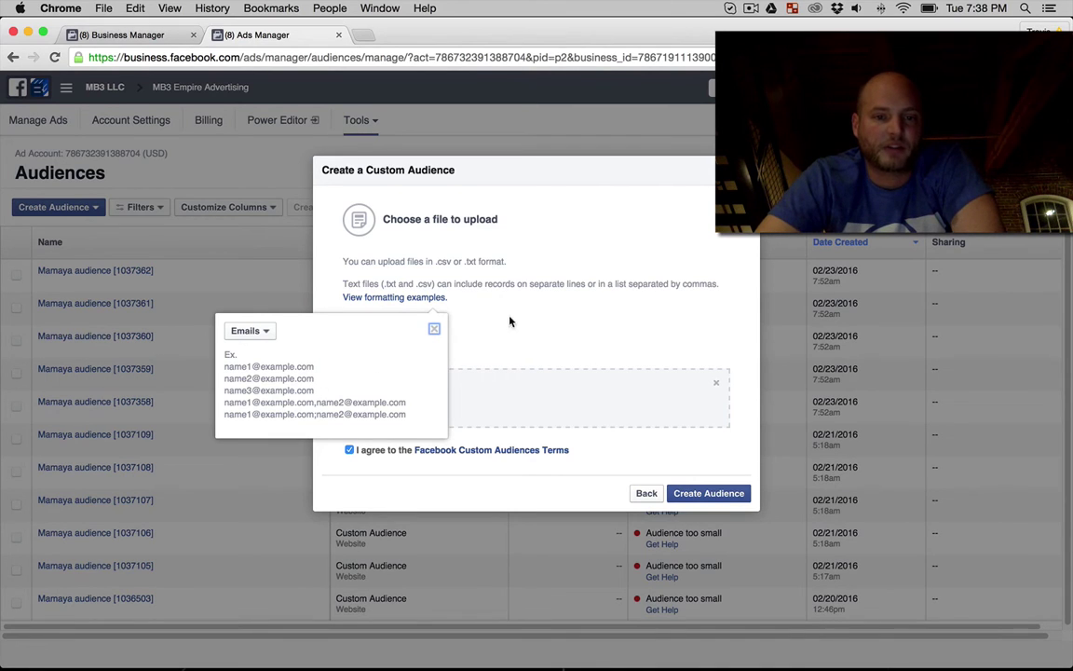
Step: Create the custom audience from new1.csv and name it "Cow Buyers - Email List Audience"
left_click(434, 329)
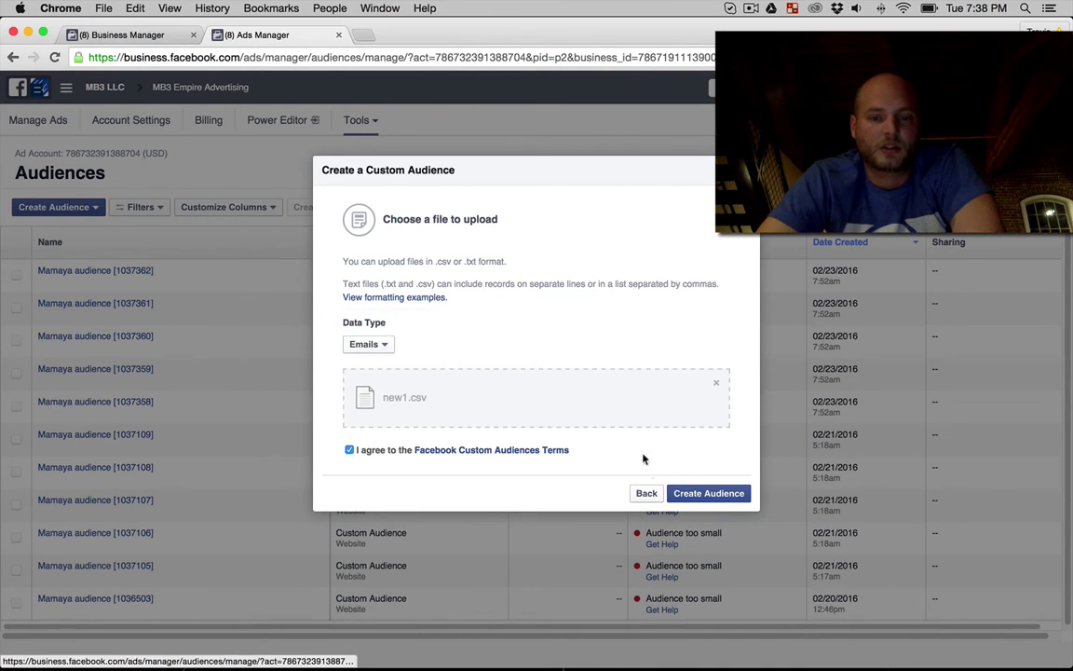
left_click(709, 492)
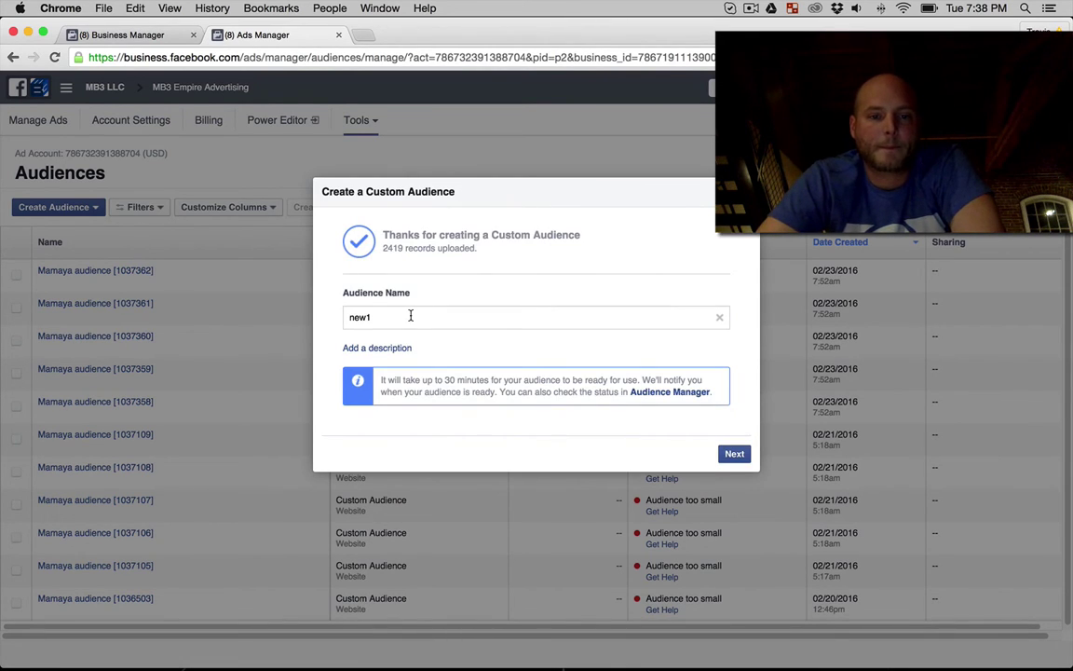
double_click(432, 317)
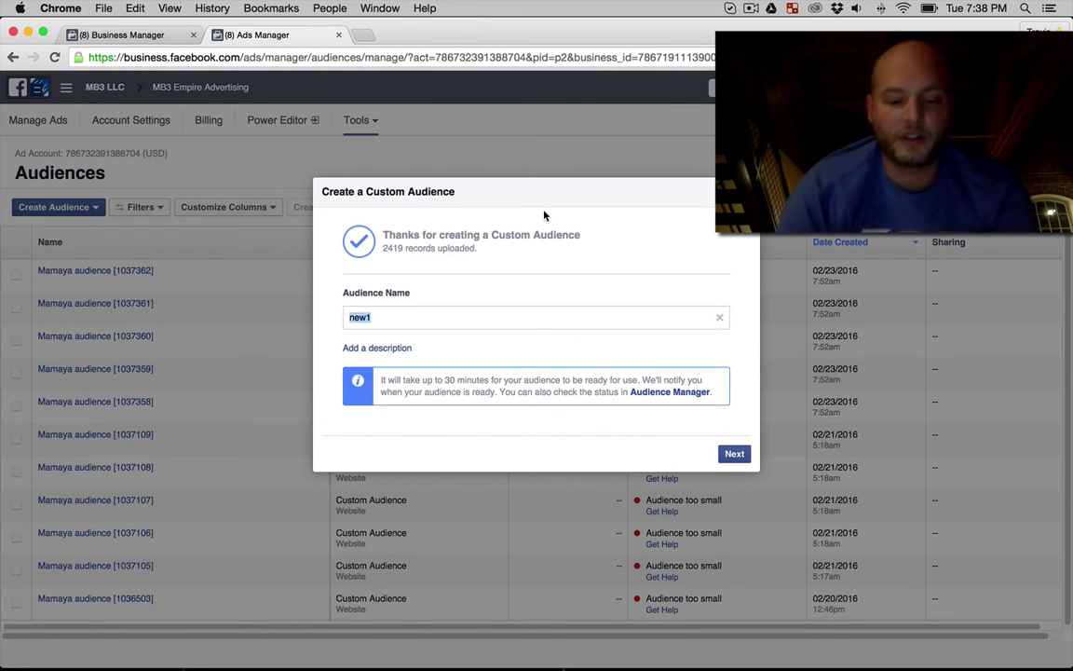
type("COw")
key("BackSpace")
key("BackSpace")
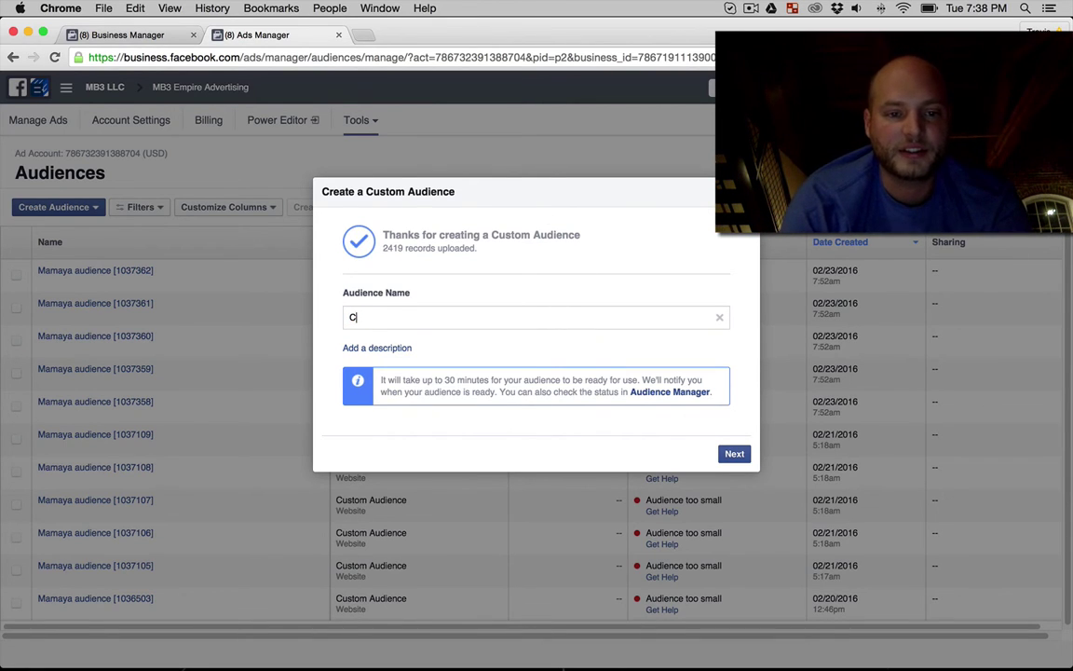
type("ow Buyers - Em")
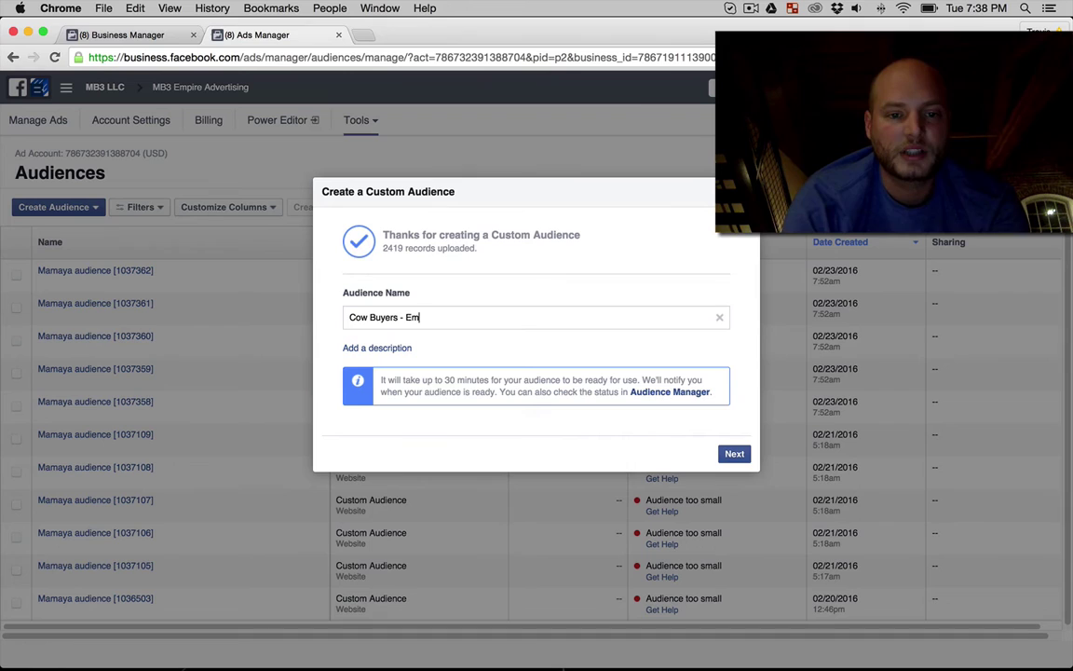
type("ail C")
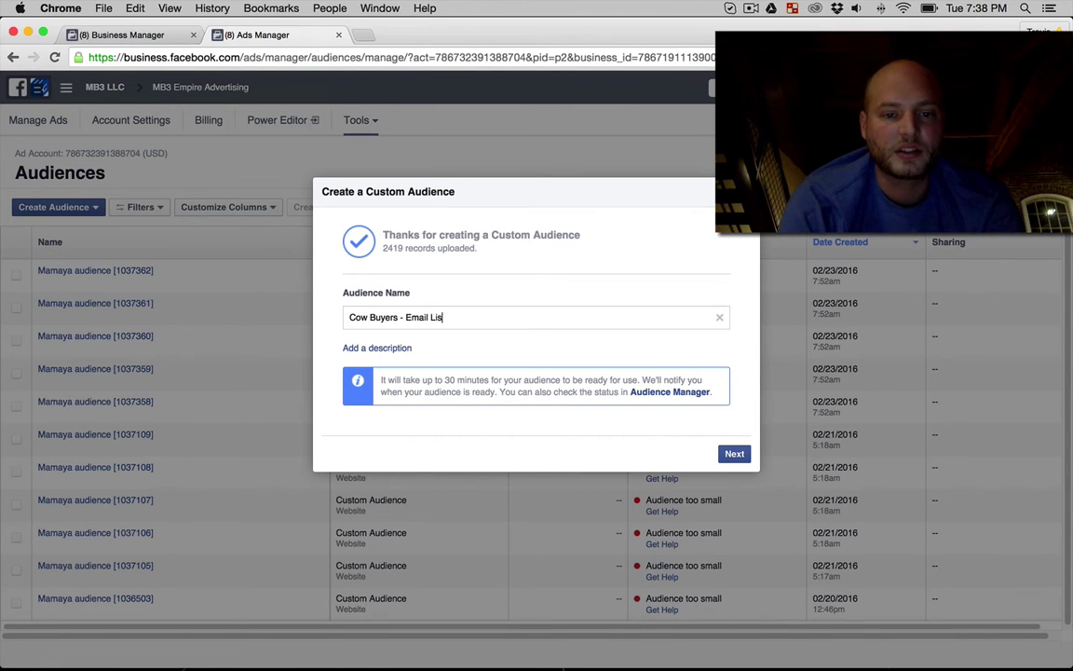
type("ist C")
key("BackSpace")
type("- ")
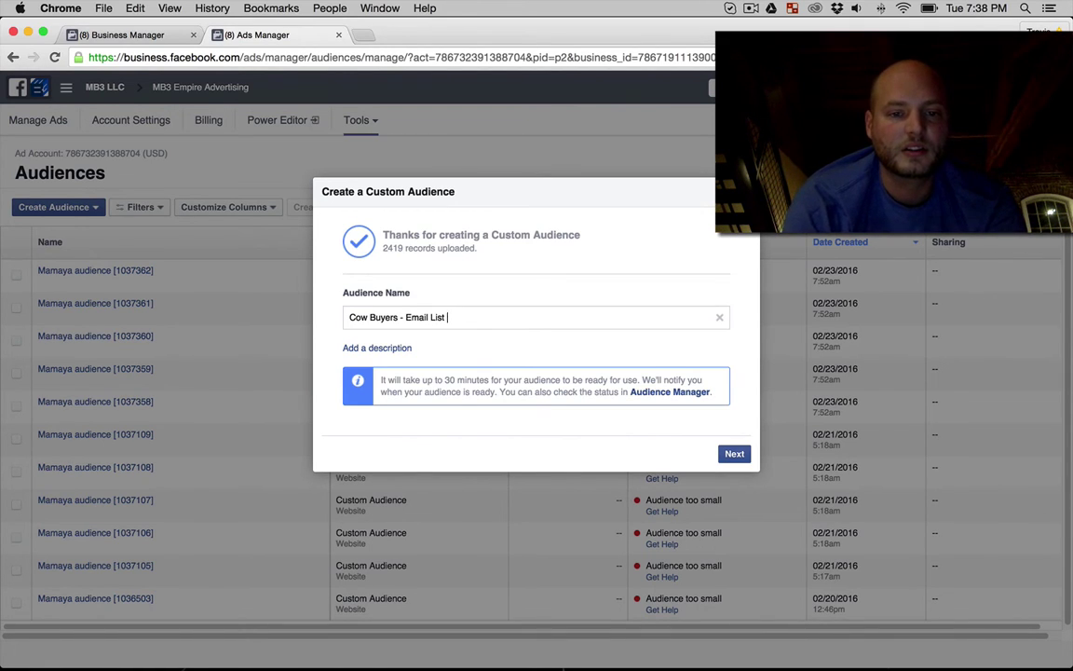
type("dience")
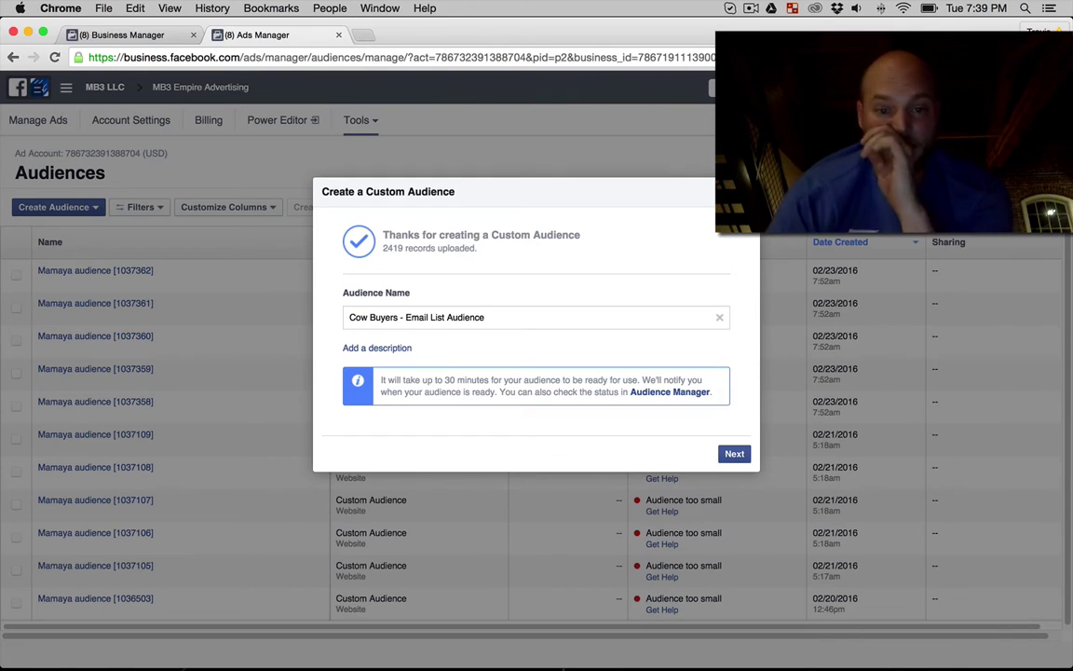
left_click(736, 456)
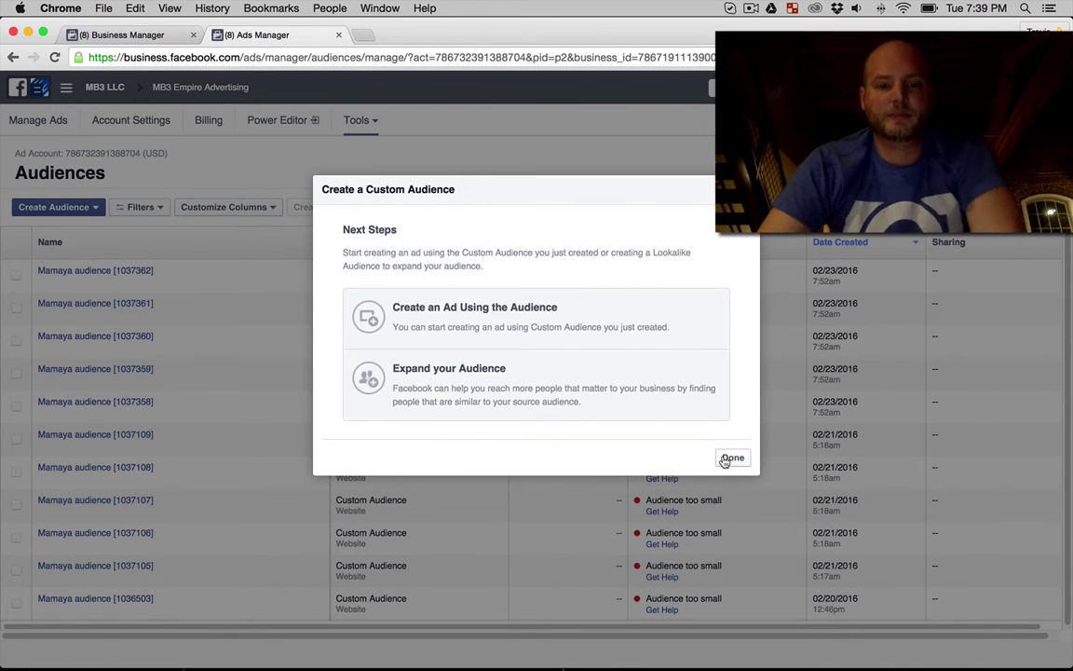
Step: Leave the creation dialog and reload the Audiences list to check the new customer-list audience
left_click(549, 380)
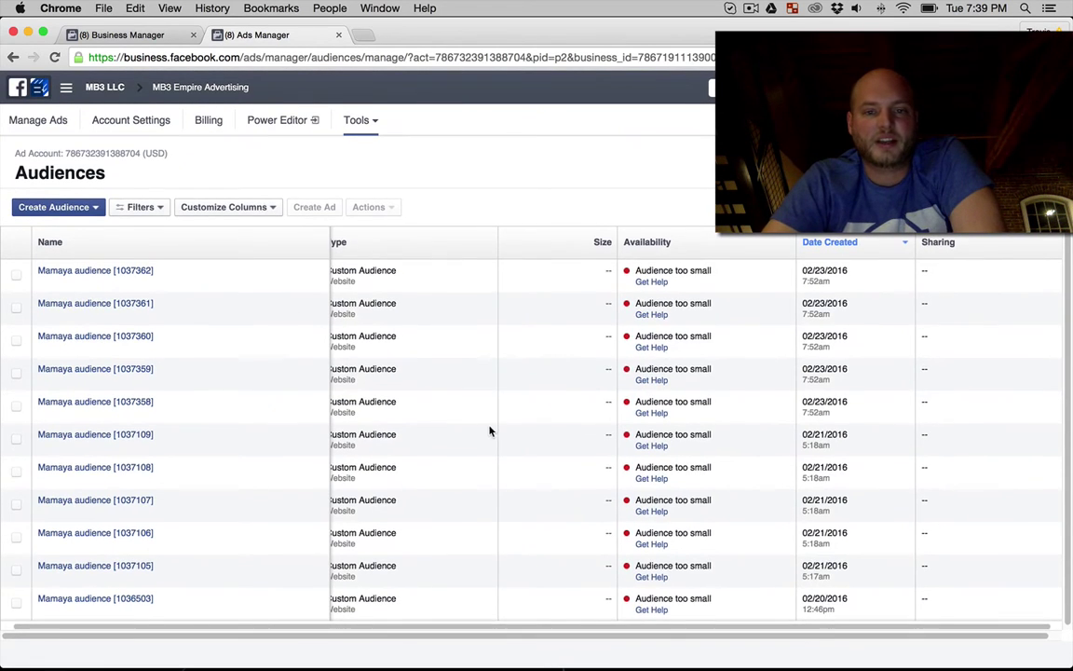
scroll(488, 431, "down", 5)
scroll(250, 330, "up", 5)
left_click(357, 120)
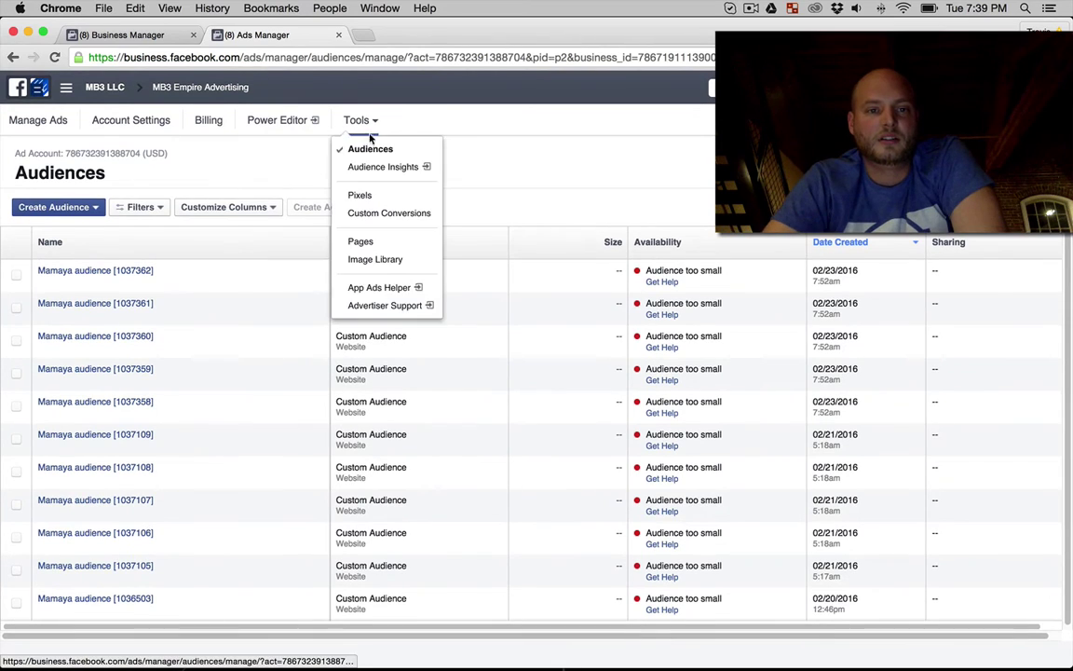
left_click(367, 148)
left_click(53, 57)
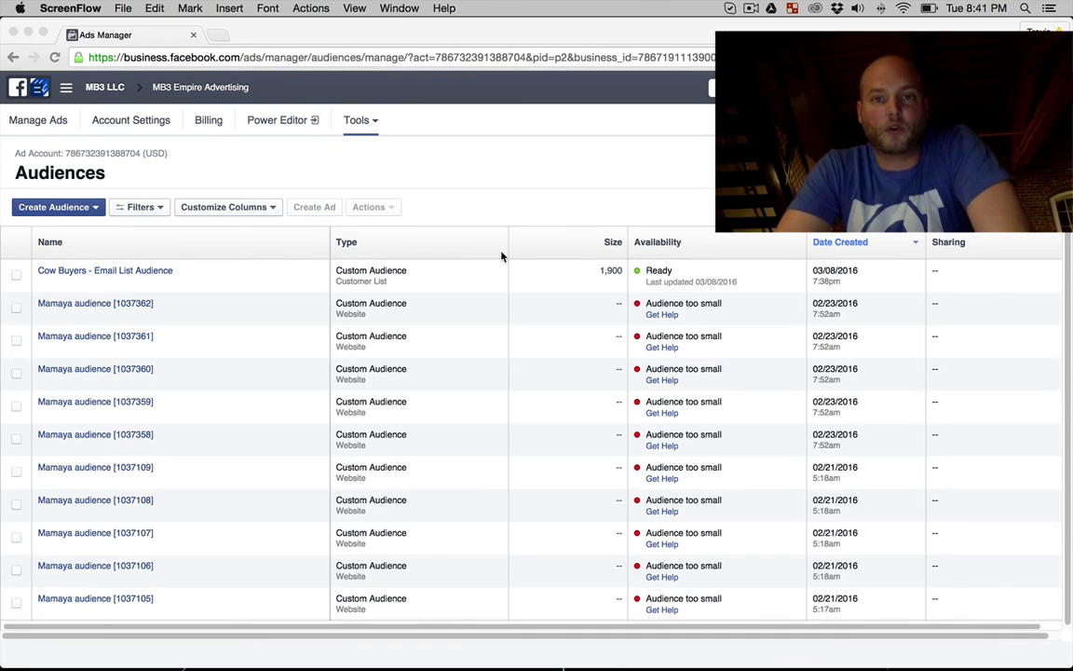
Step: Start a lookalike audience from Cow Buyers - Email List Audience, targeting United States (US)
left_click(21, 279)
left_click(20, 280)
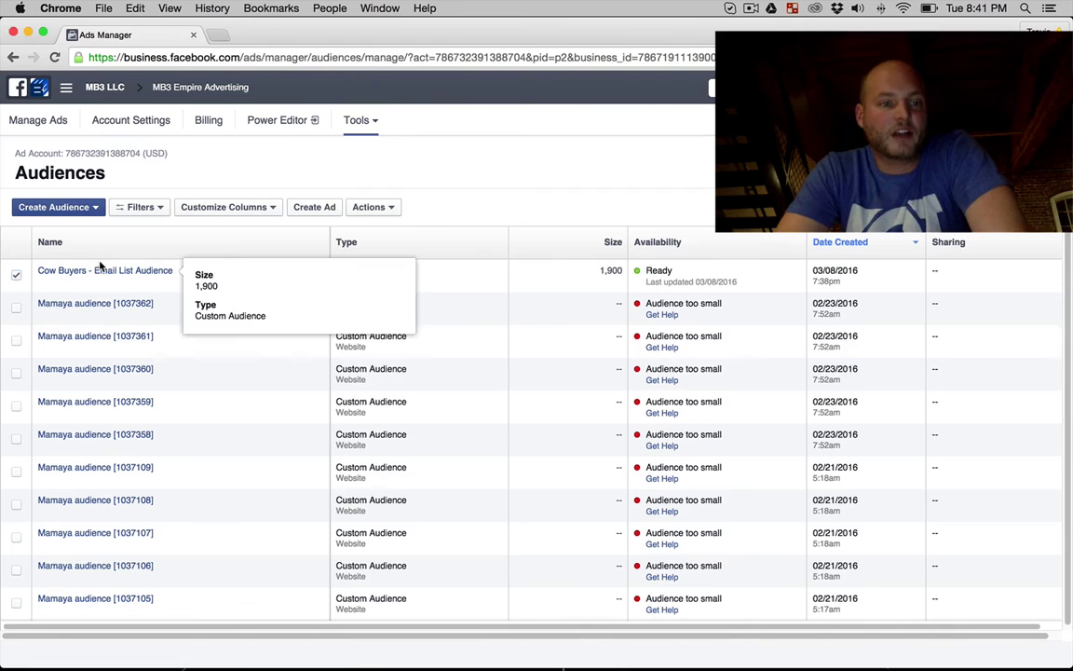
left_click(375, 207)
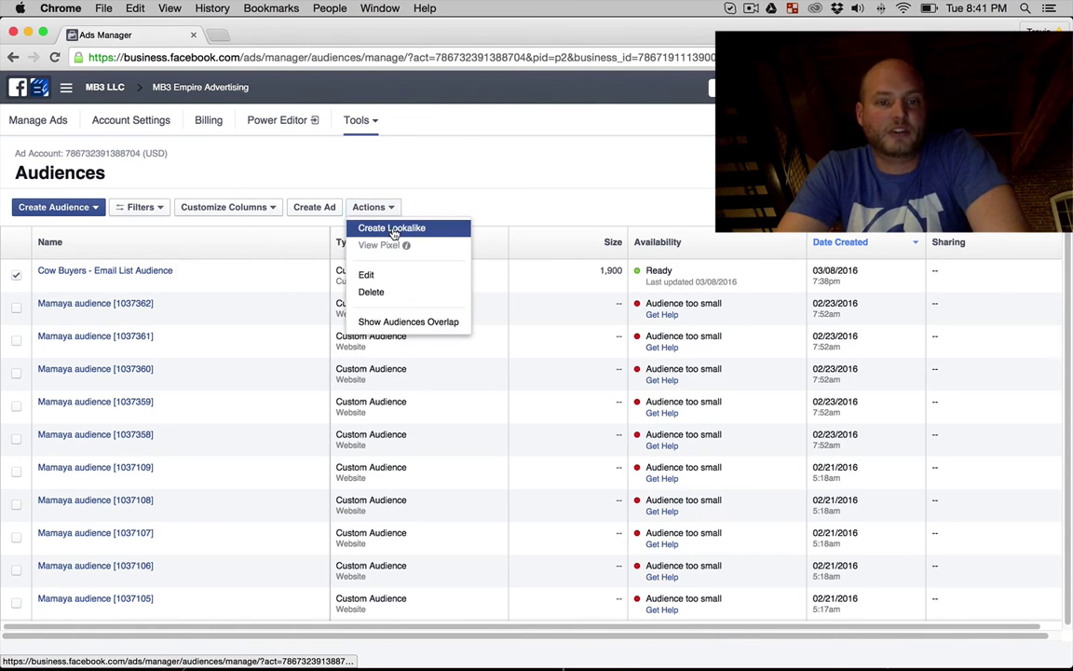
left_click(391, 228)
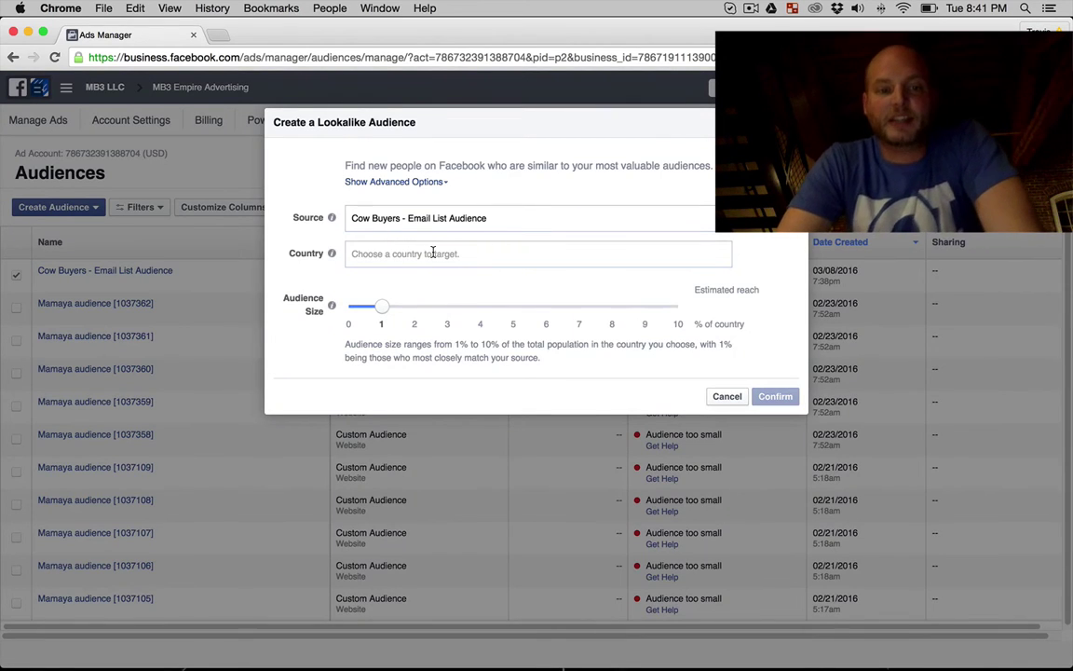
left_click(426, 252)
type("united")
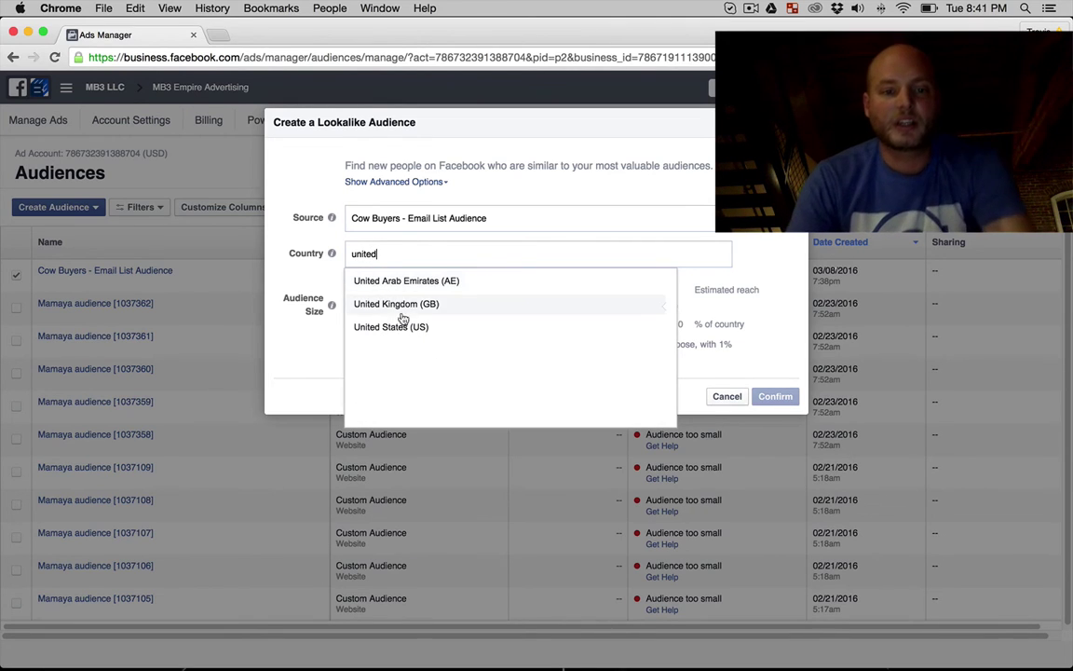
left_click(377, 326)
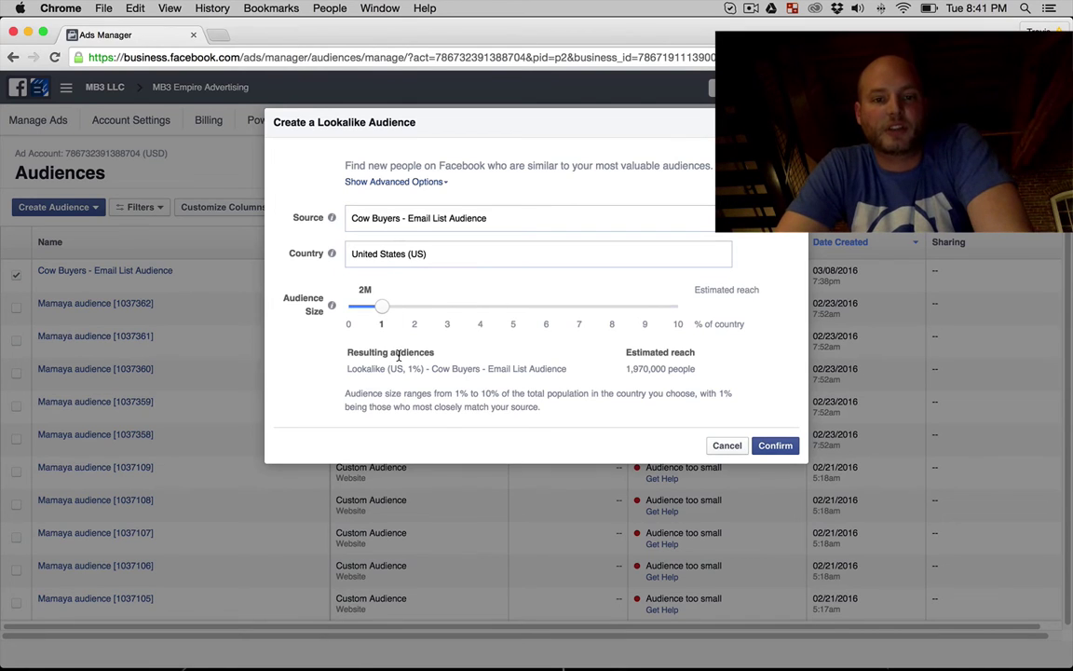
Step: Set the number of lookalike audiences to 6, divide them into 1% bands from 0% to 6%, and create them
left_click(404, 189)
left_click(361, 333)
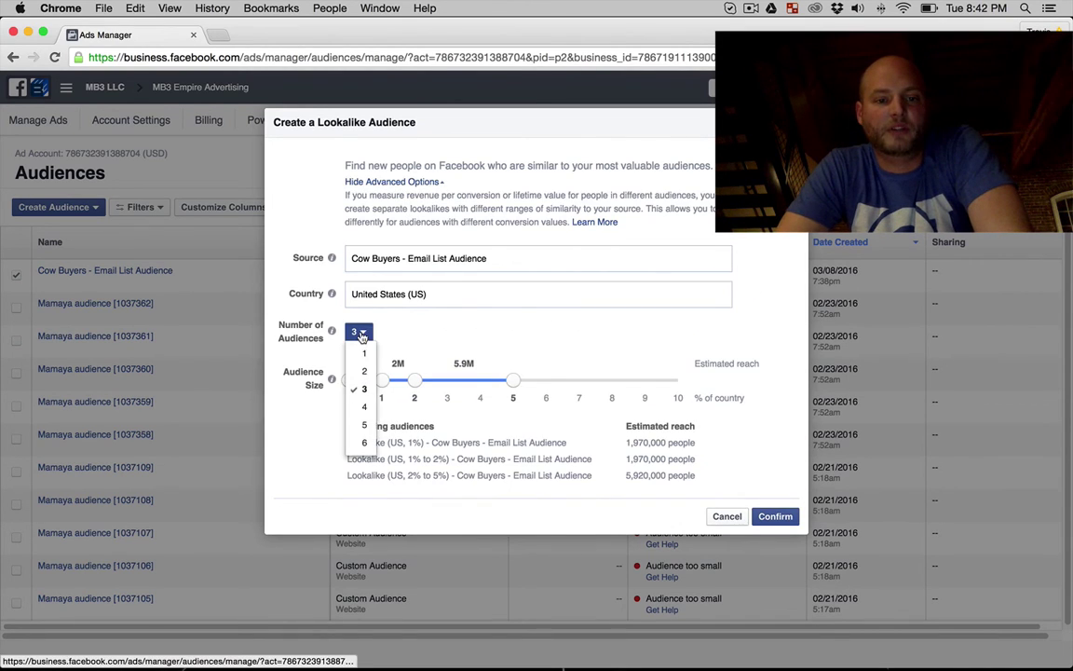
left_click(364, 442)
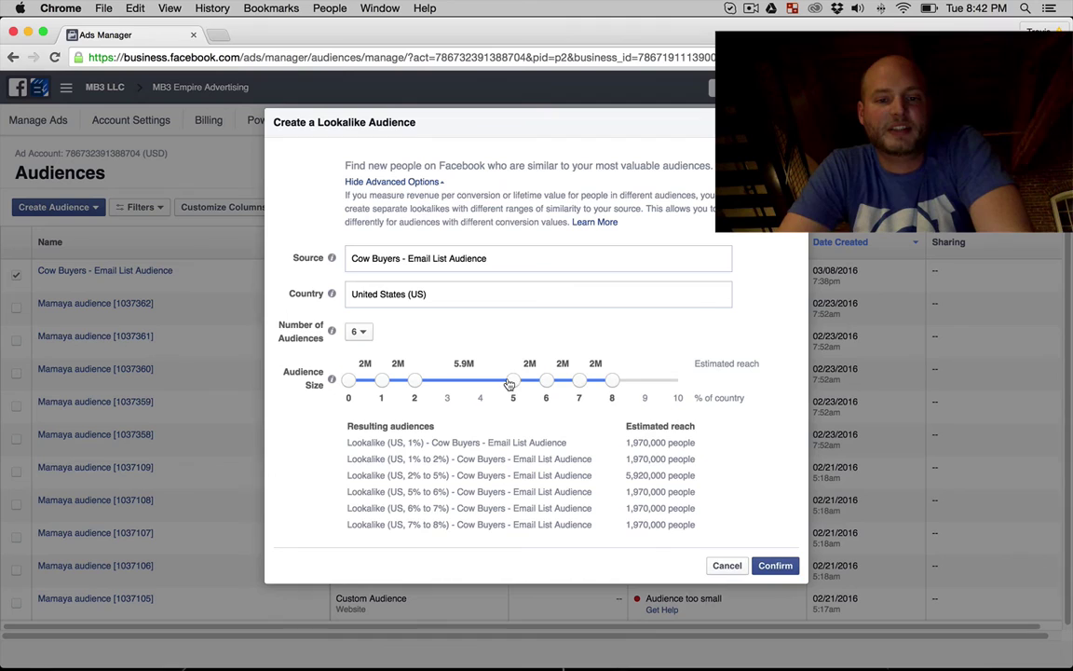
left_click_drag(511, 384, 447, 382)
left_click_drag(547, 382, 514, 382)
left_click_drag(612, 382, 546, 382)
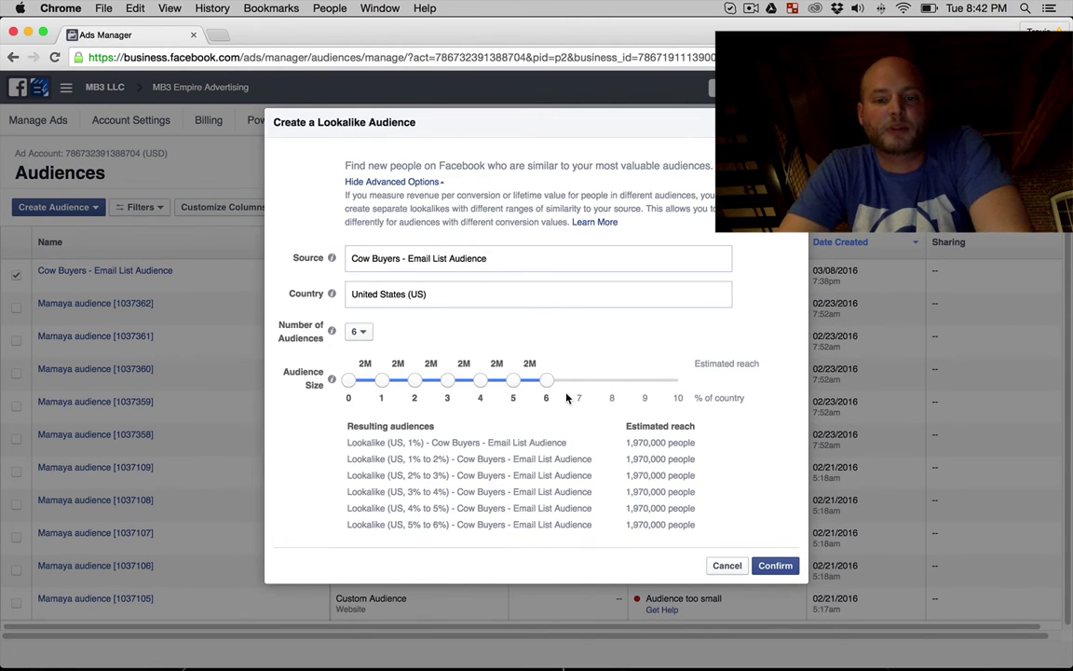
left_click(775, 566)
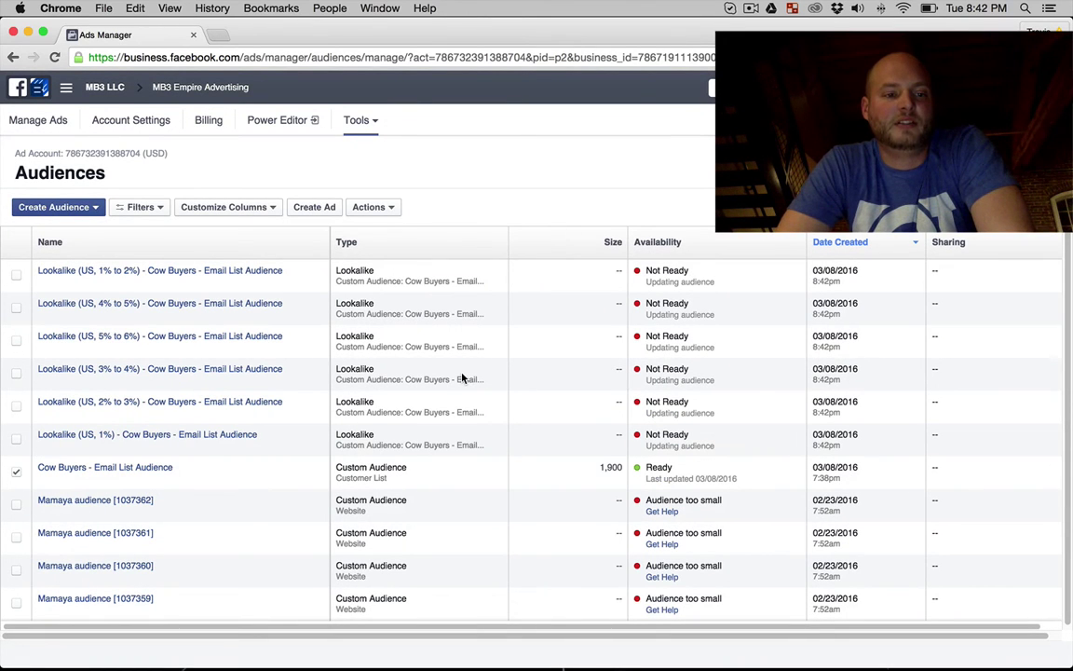
Step: Start another lookalike set from the same Cow Buyers e-mail list audience, with United States (US) as the country
scroll(462, 378, "down", 2)
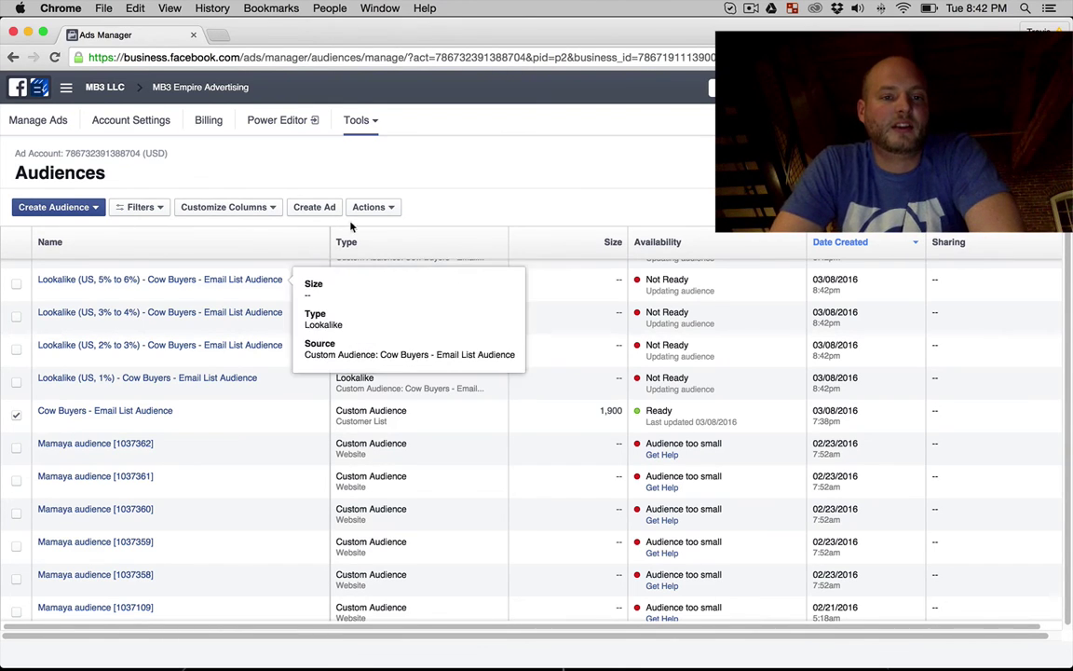
left_click(371, 207)
left_click(384, 228)
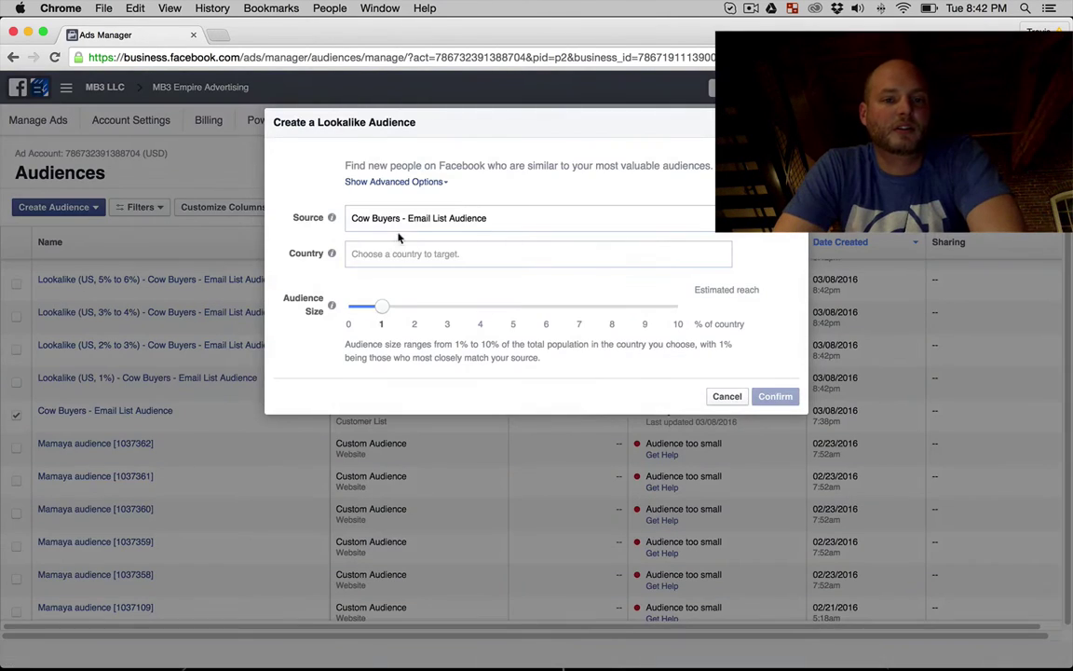
left_click(422, 250)
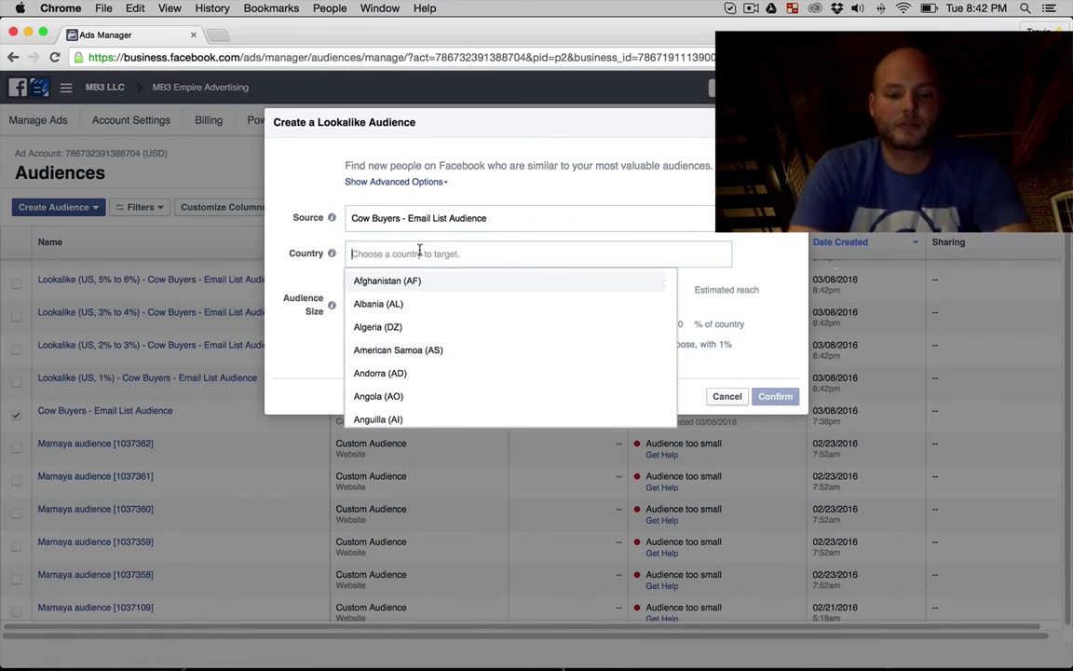
type("united state")
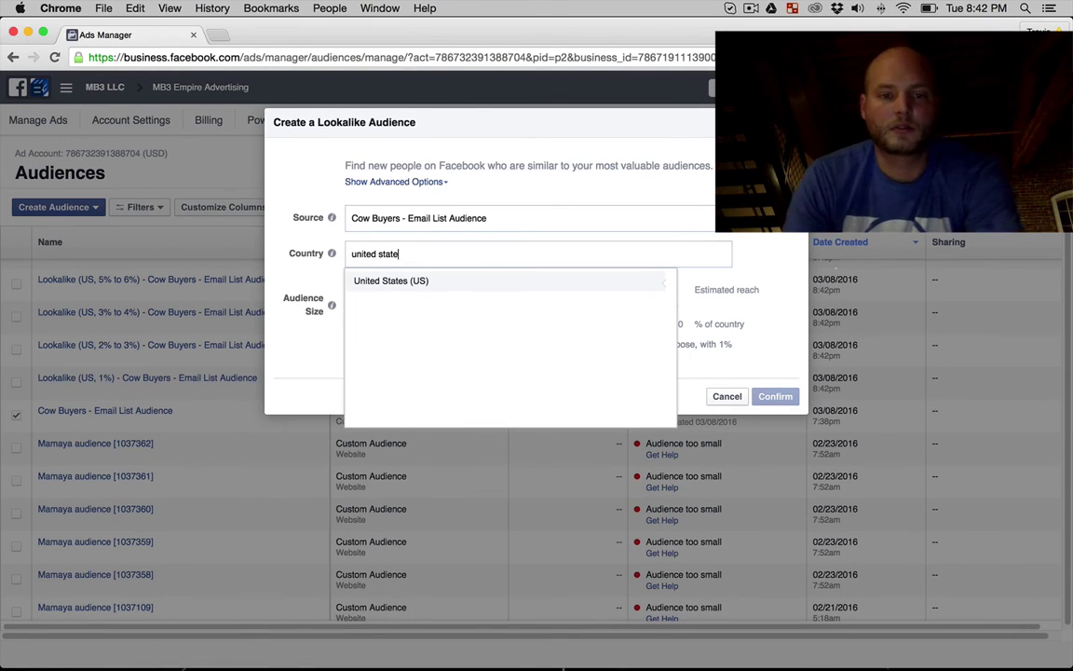
left_click(383, 281)
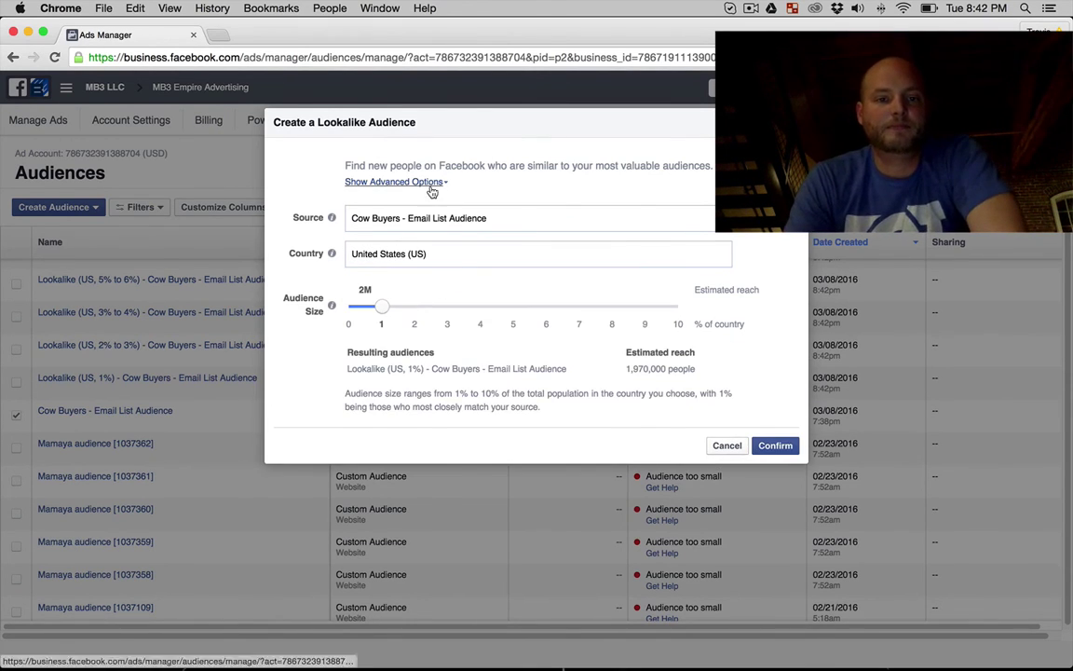
Step: Set the number of lookalike audiences to 4, divide them into 1% bands from 6% to 10%, and create them
left_click(371, 181)
left_click(364, 336)
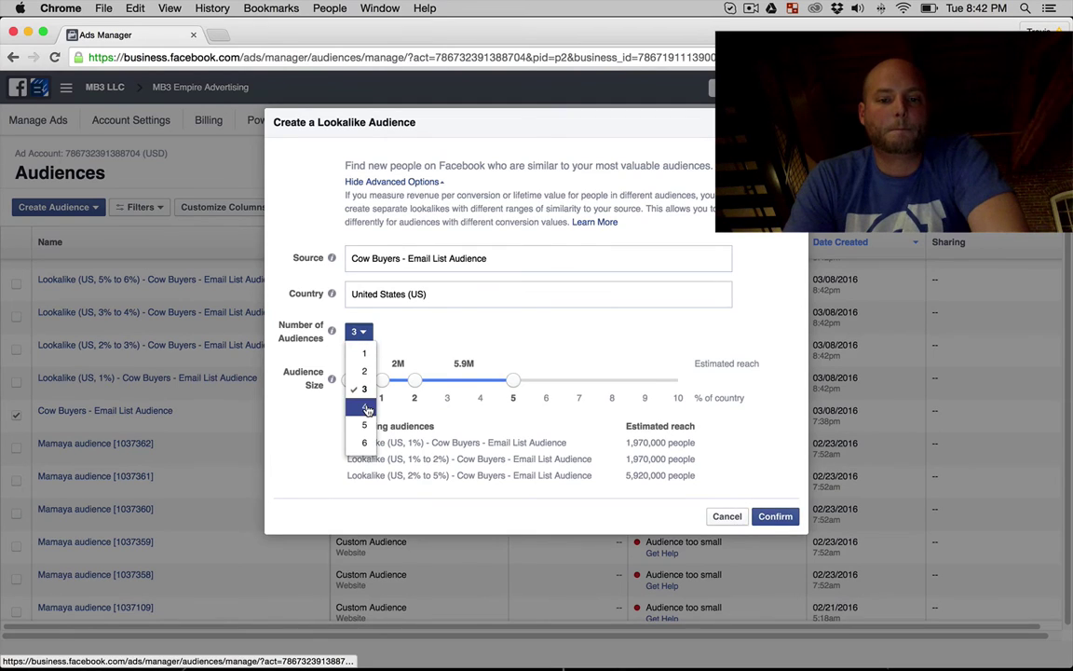
left_click(359, 440)
left_click_drag(556, 385, 678, 381)
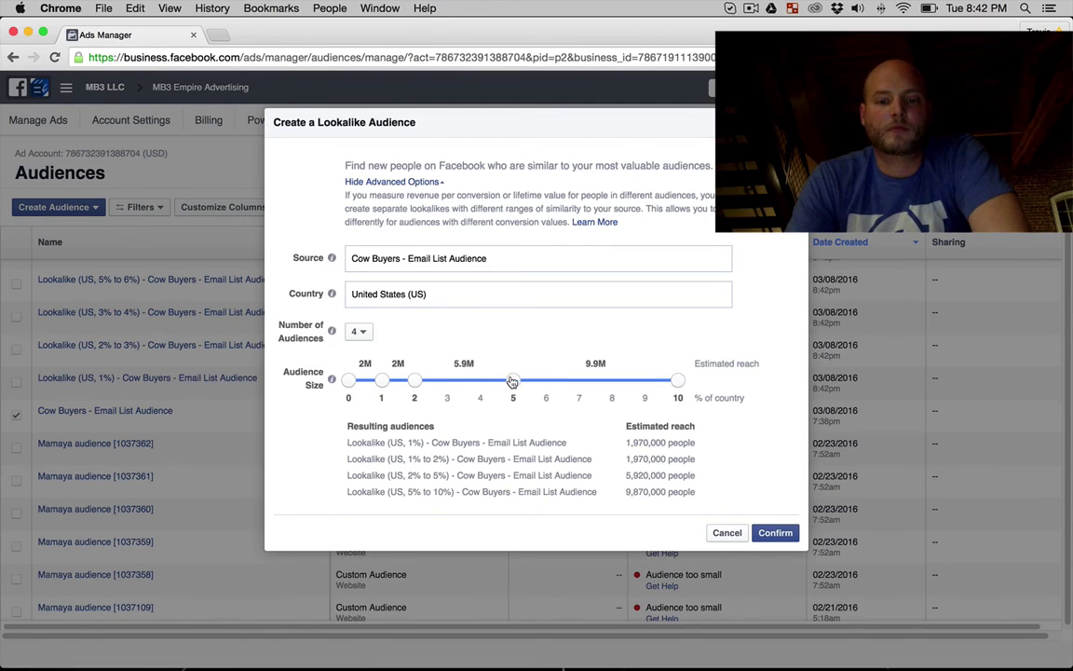
left_click_drag(512, 381, 645, 380)
left_click_drag(413, 380, 611, 381)
left_click_drag(402, 382, 579, 380)
left_click_drag(348, 380, 564, 383)
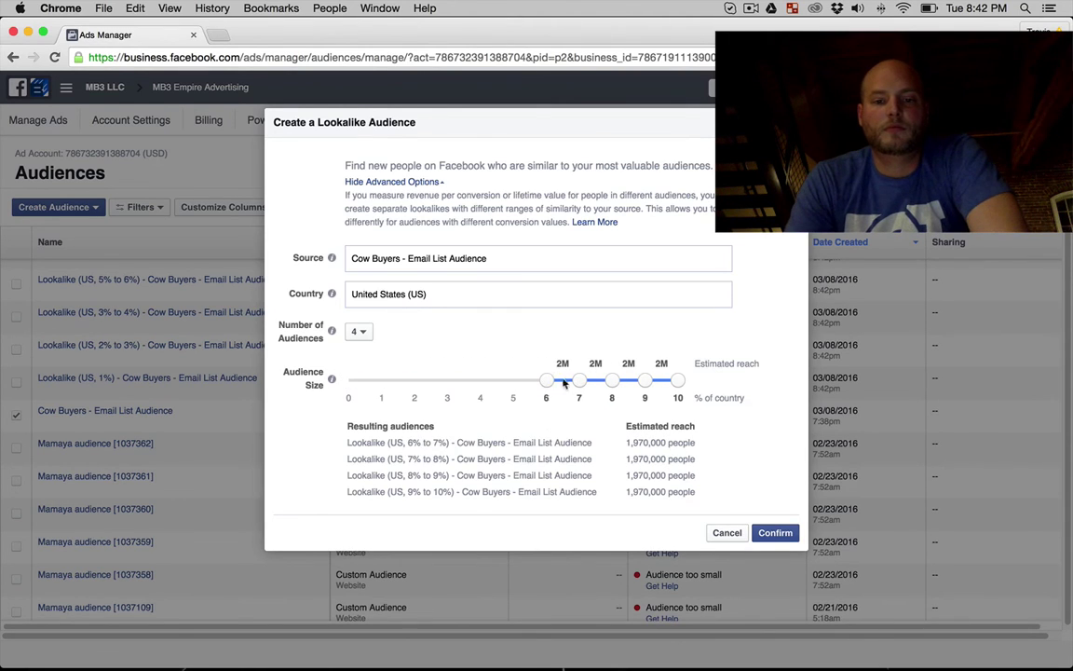
left_click(768, 531)
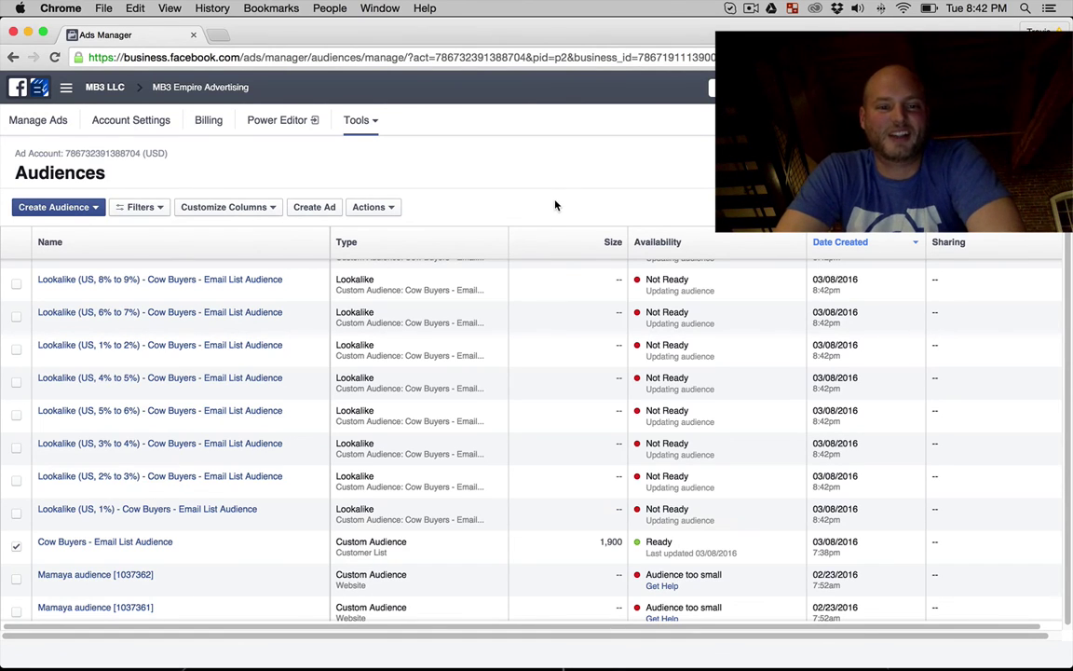
scroll(402, 355, "up", 2)
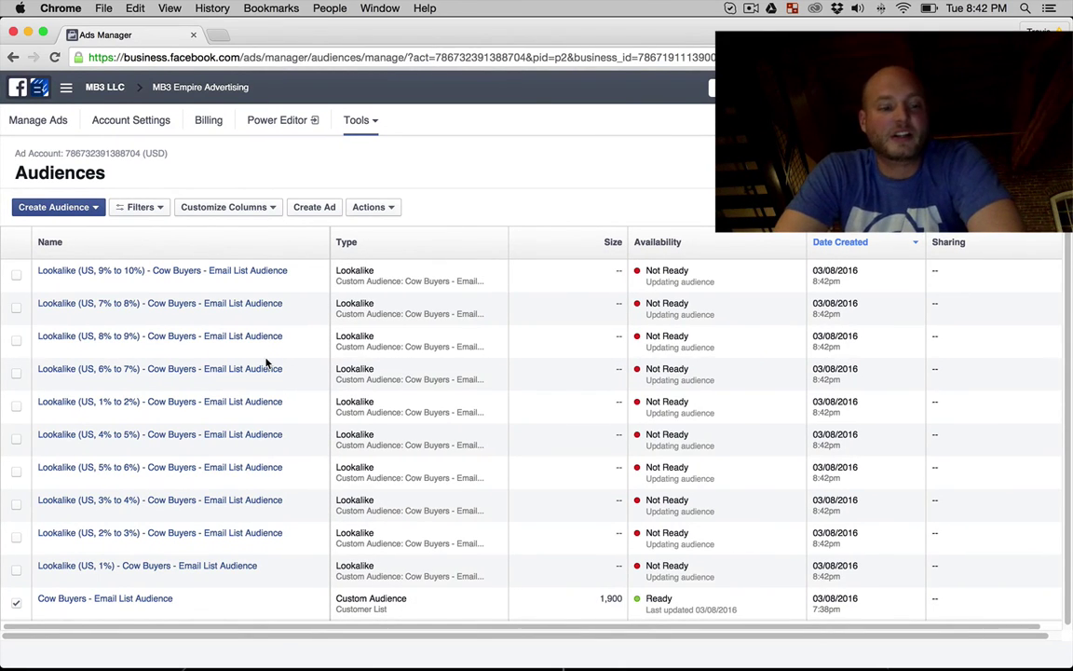
scroll(266, 362, "down", 2)
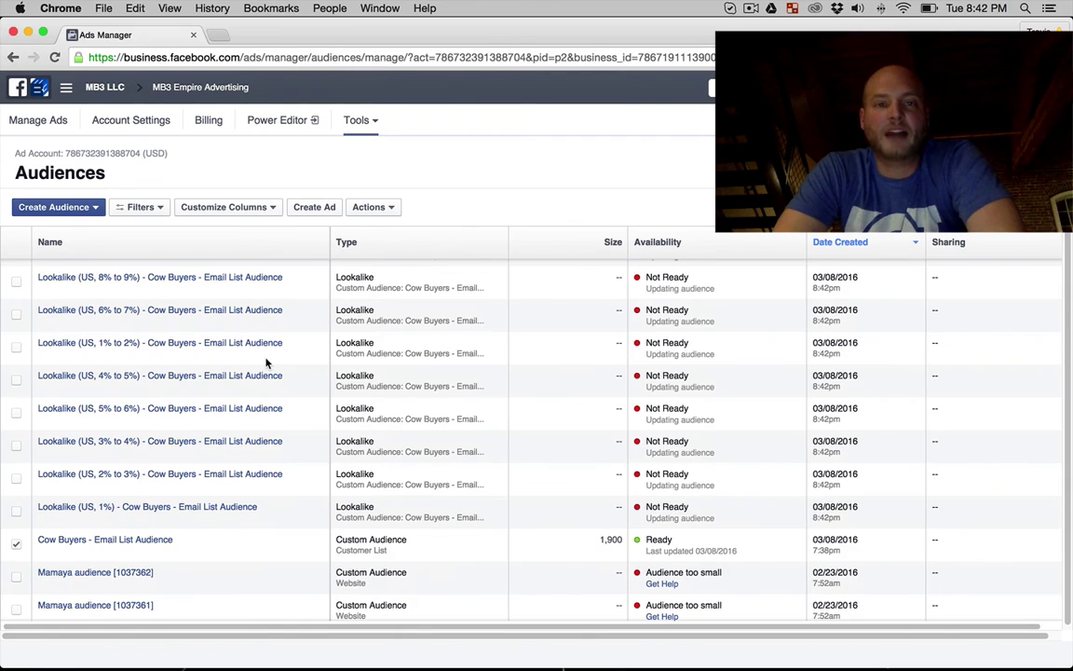
scroll(267, 362, "up", 2)
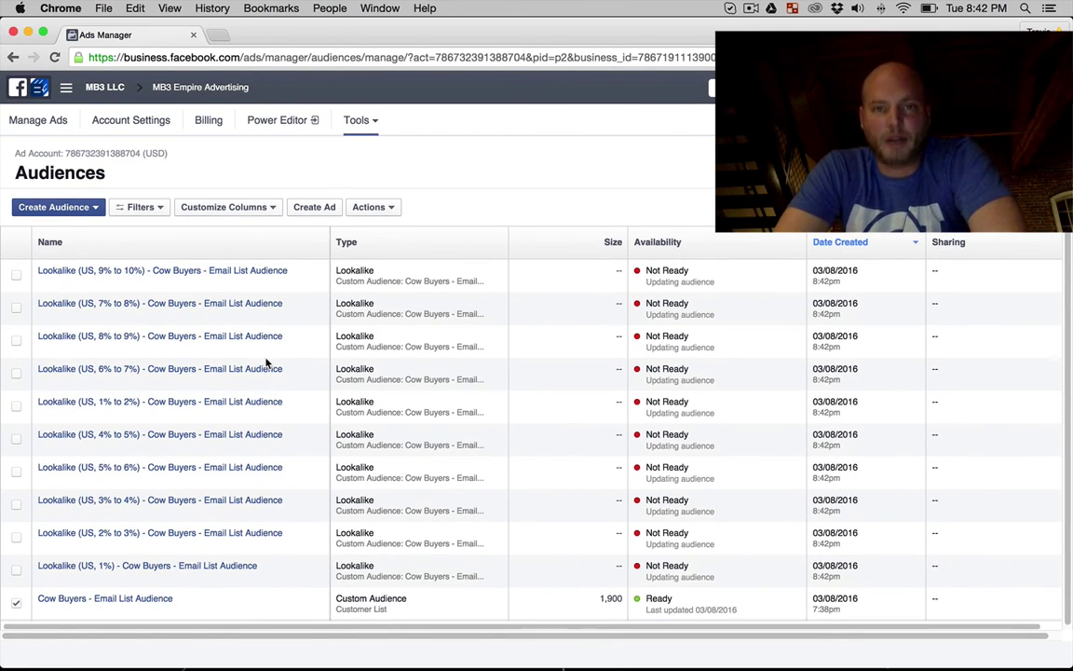